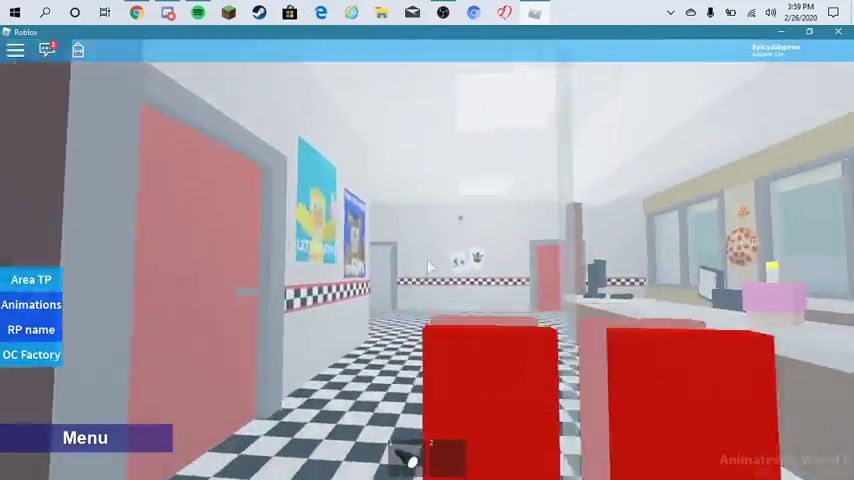
Step: Walk from the hallway past the Pirate Cove stage and down the checkered hallway to the office
{"action": "key", "text": "w"}
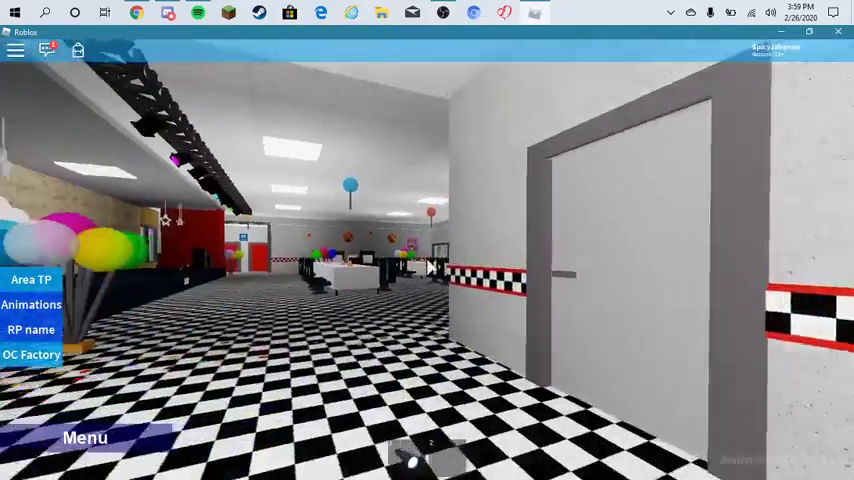
{"action": "key", "text": "w"}
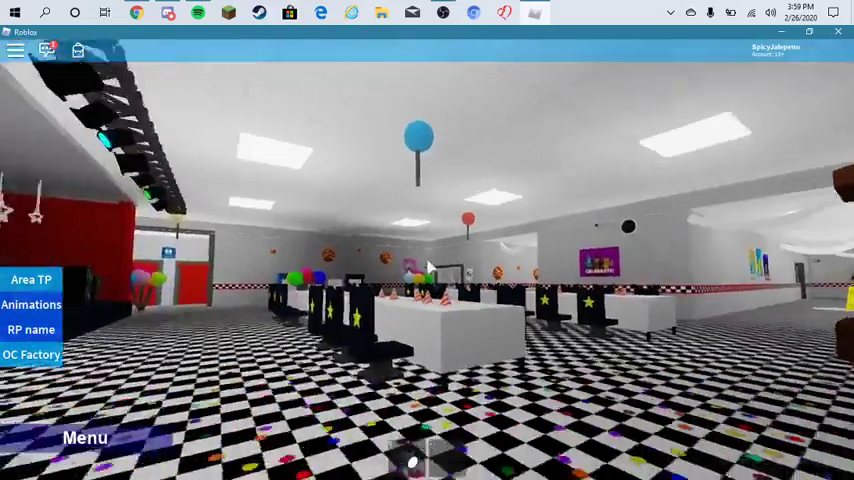
{"action": "key", "text": "w"}
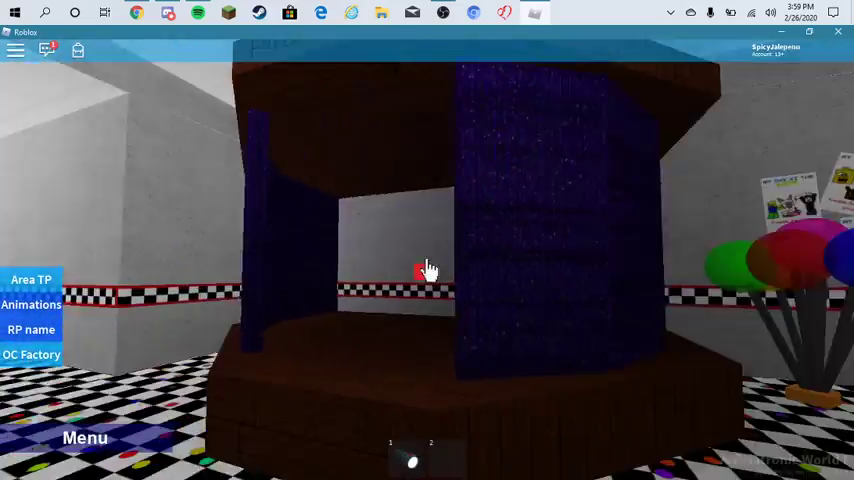
{"action": "key", "text": "w"}
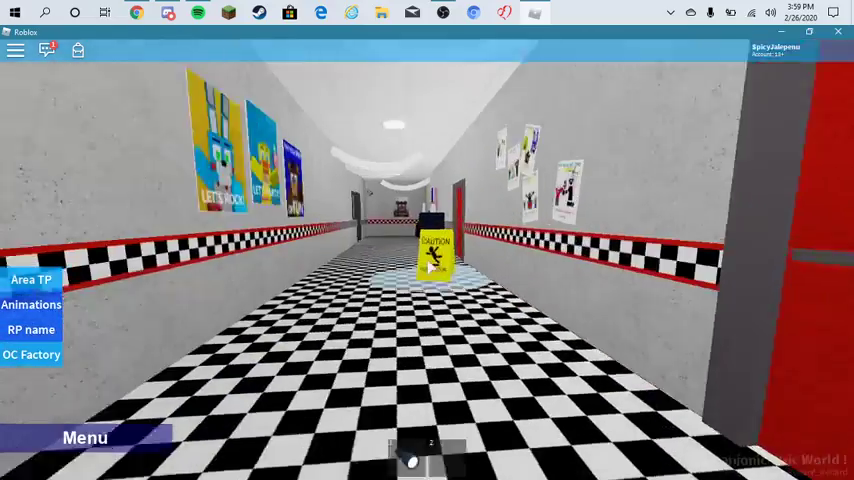
{"action": "key", "text": "w"}
{"action": "scroll", "coordinate": [430, 266], "scroll_direction": "down", "scroll_amount": 5}
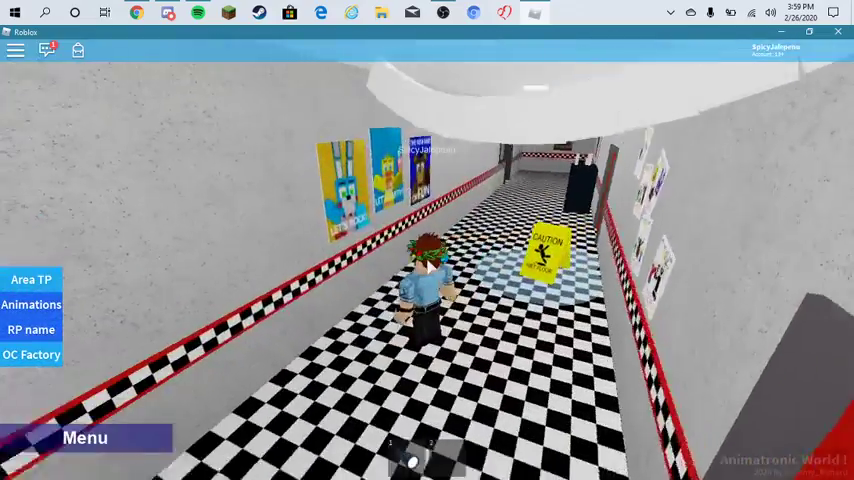
{"action": "key", "text": "w"}
{"action": "scroll", "coordinate": [430, 266], "scroll_direction": "up", "scroll_amount": 5}
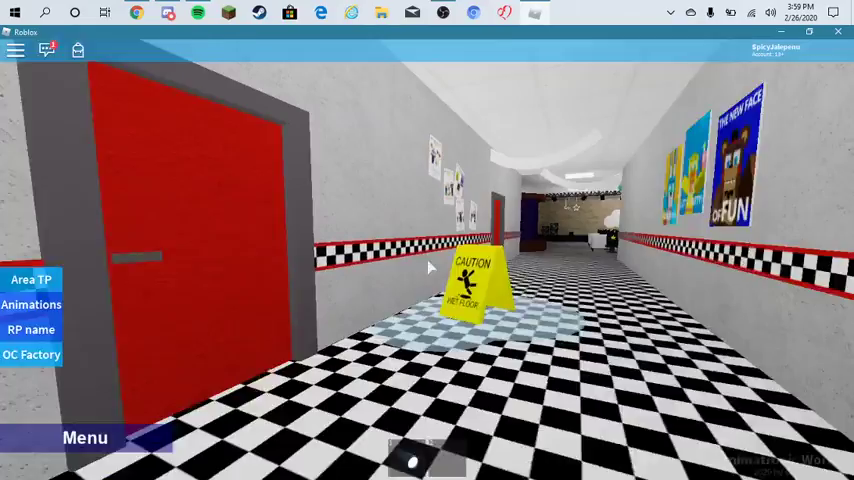
{"action": "key", "text": "w"}
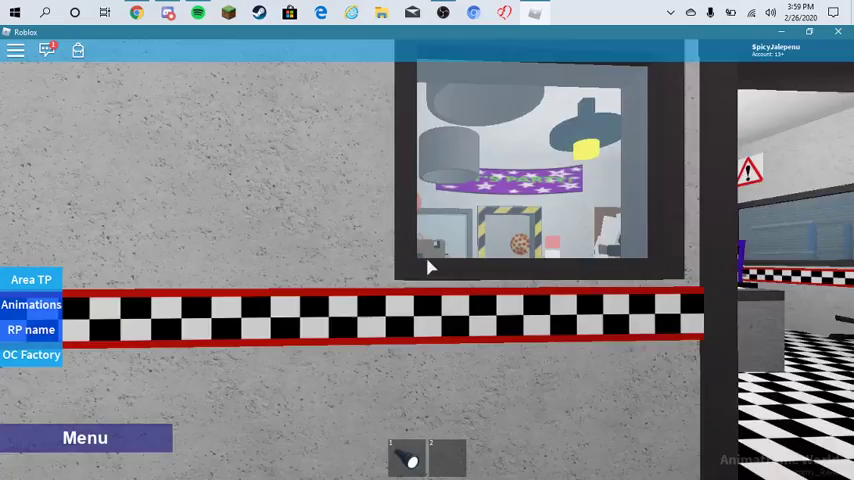
Step: Walk up to the desk and fan, then turn to look across the office
{"action": "key", "text": "w"}
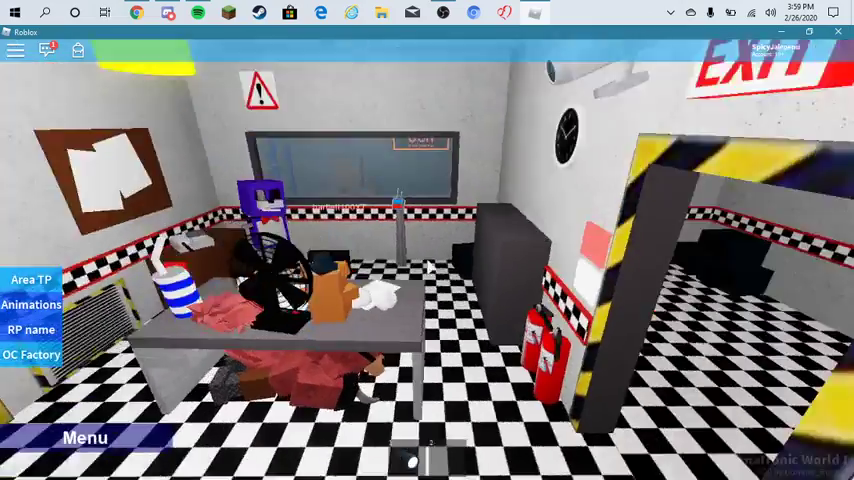
{"action": "scroll", "coordinate": [430, 267], "scroll_direction": "up", "scroll_amount": 5}
{"action": "key", "text": "Left"}
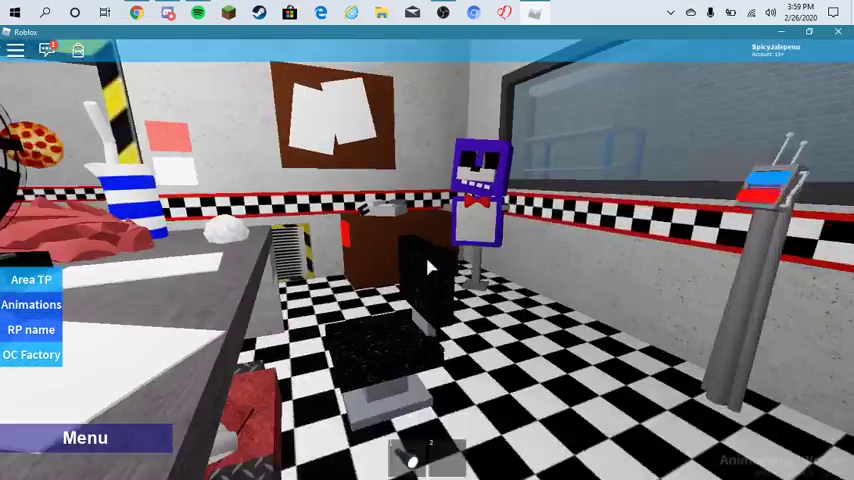
{"action": "key", "text": "Left"}
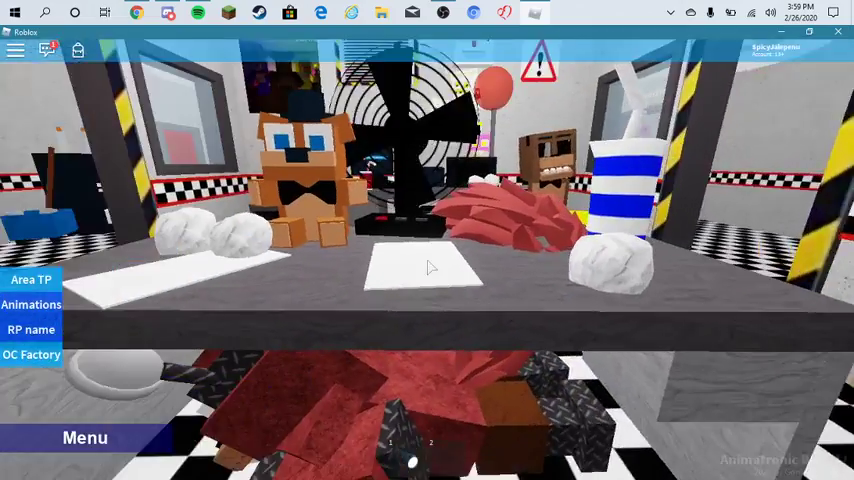
{"action": "scroll", "coordinate": [433, 279], "scroll_direction": "down", "scroll_amount": 2}
{"action": "scroll", "coordinate": [433, 279], "scroll_direction": "down", "scroll_amount": 3}
{"action": "scroll", "coordinate": [433, 279], "scroll_direction": "down", "scroll_amount": 2}
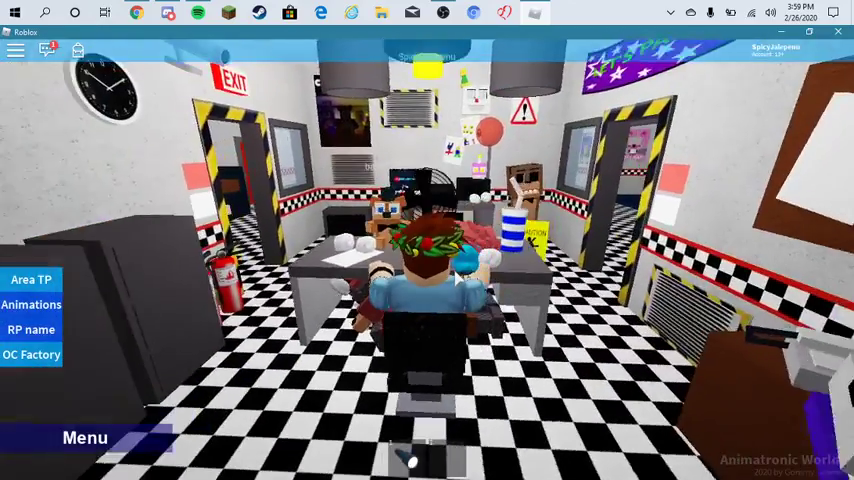
{"action": "key", "text": "Right"}
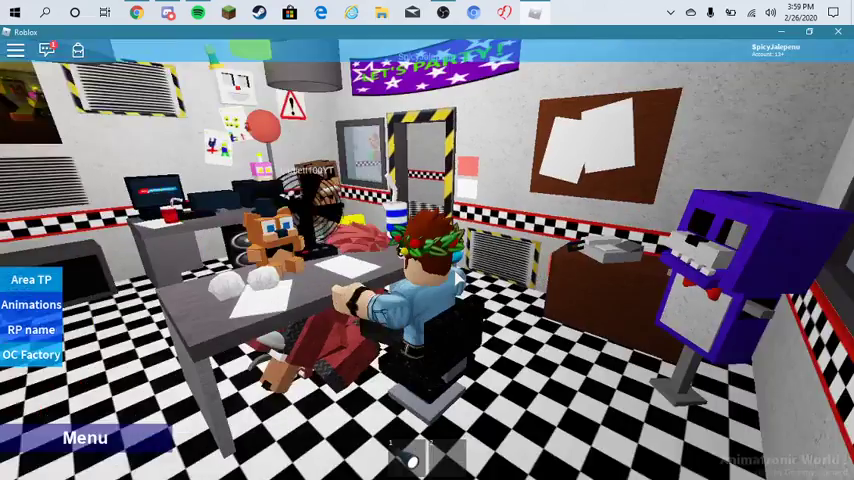
Step: Equip the camera tablet and view the Left hallway, Right hallway, Closet, Kitchen and Pirate Cove feeds
{"action": "key", "text": "Left"}
{"action": "key", "text": "2"}
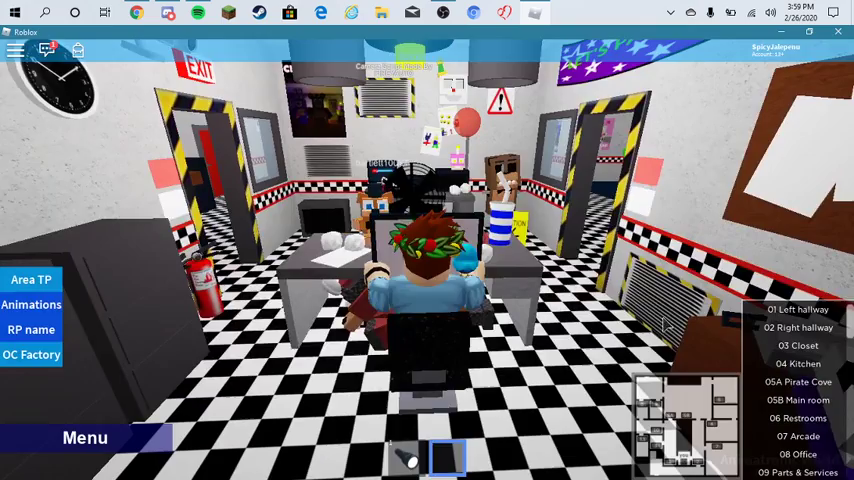
{"action": "scroll", "coordinate": [665, 323], "scroll_direction": "up", "scroll_amount": 3}
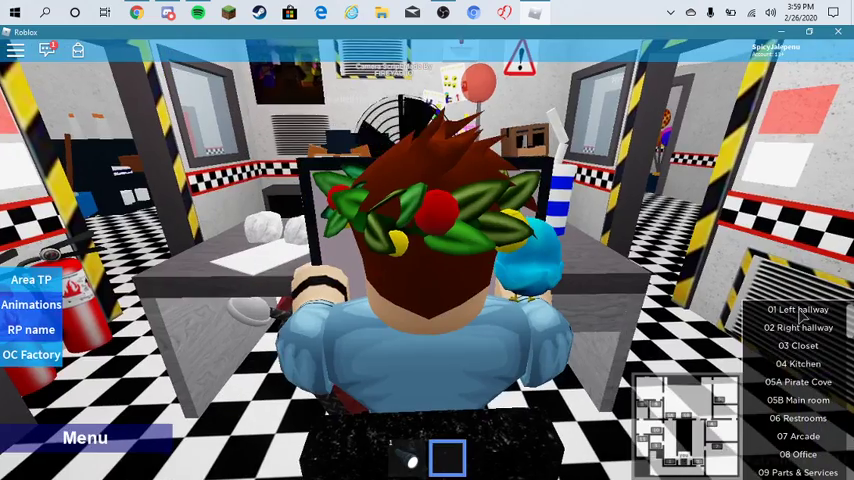
{"action": "left_click", "coordinate": [801, 312]}
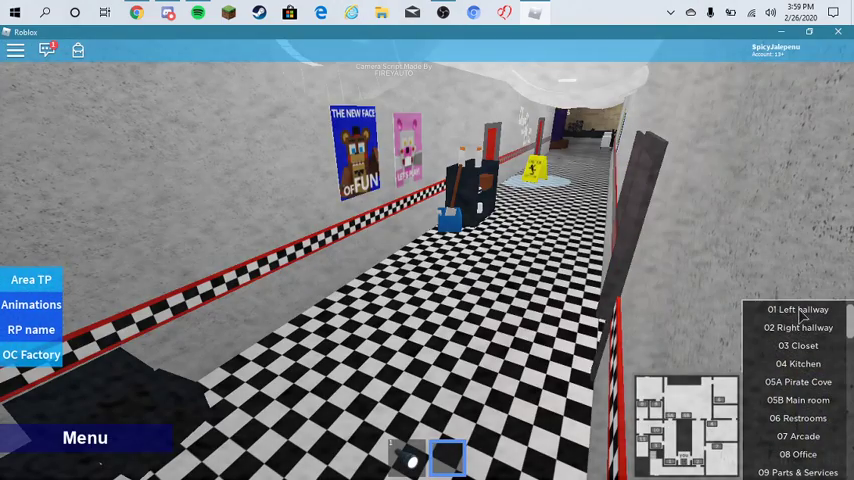
{"action": "left_click", "coordinate": [796, 329]}
{"action": "left_click", "coordinate": [791, 347]}
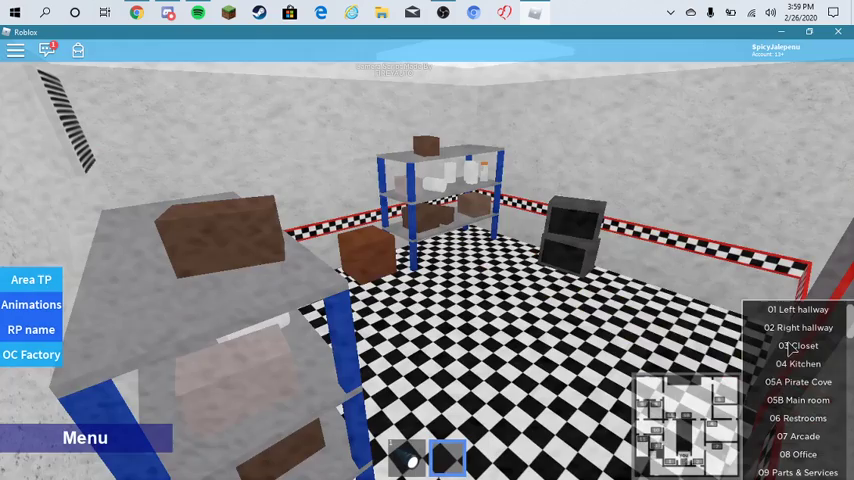
{"action": "left_click", "coordinate": [792, 364]}
{"action": "left_click", "coordinate": [790, 381]}
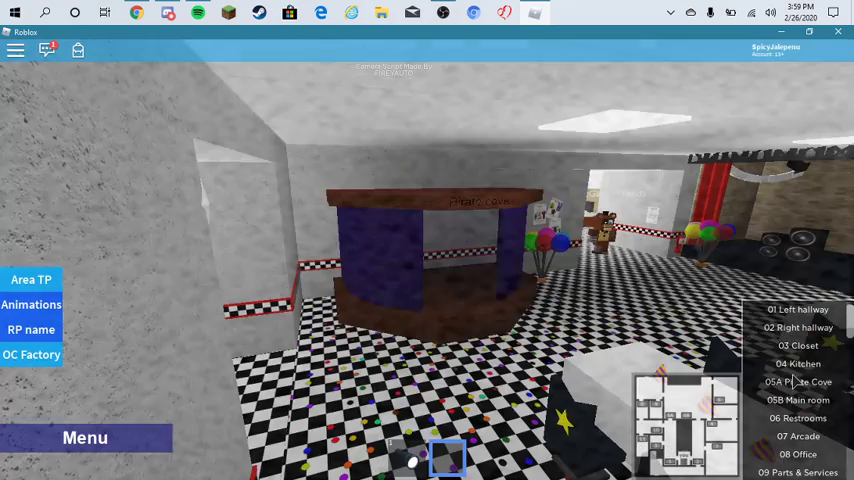
Step: View the Main room, Restrooms, Arcade, Parts & Services, Party room 1 and Party room 2 feeds
{"action": "left_click", "coordinate": [792, 400]}
{"action": "left_click", "coordinate": [786, 383]}
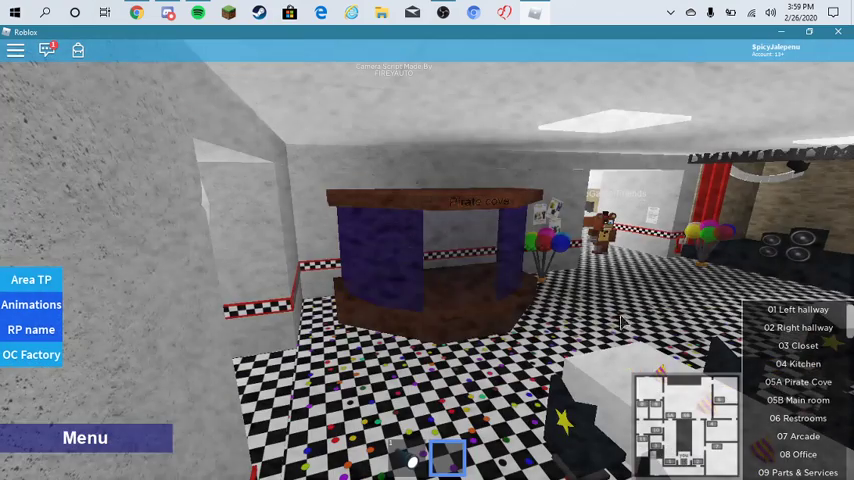
{"action": "left_click", "coordinate": [827, 401]}
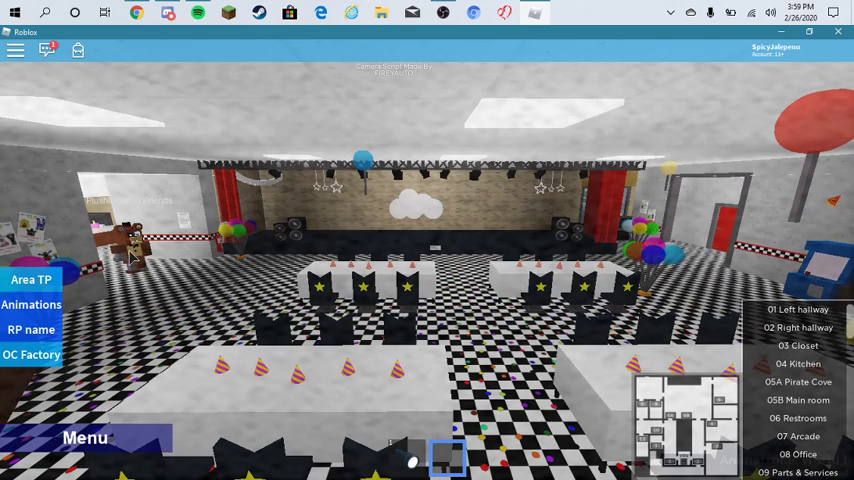
{"action": "left_click", "coordinate": [820, 424]}
{"action": "scroll", "coordinate": [812, 408], "scroll_direction": "down", "scroll_amount": 3}
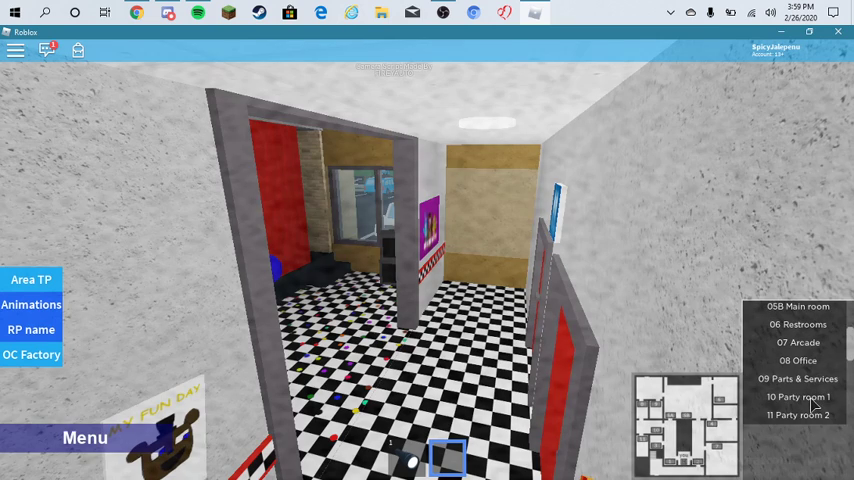
{"action": "left_click", "coordinate": [800, 343]}
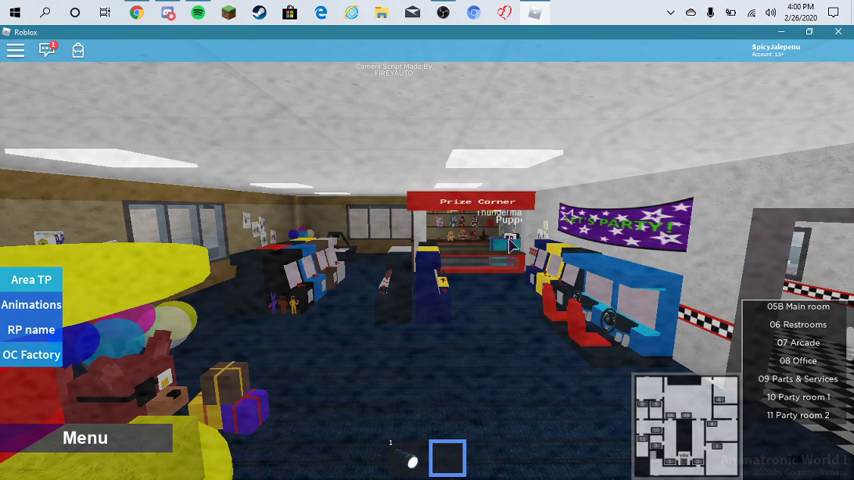
{"action": "left_click", "coordinate": [789, 379]}
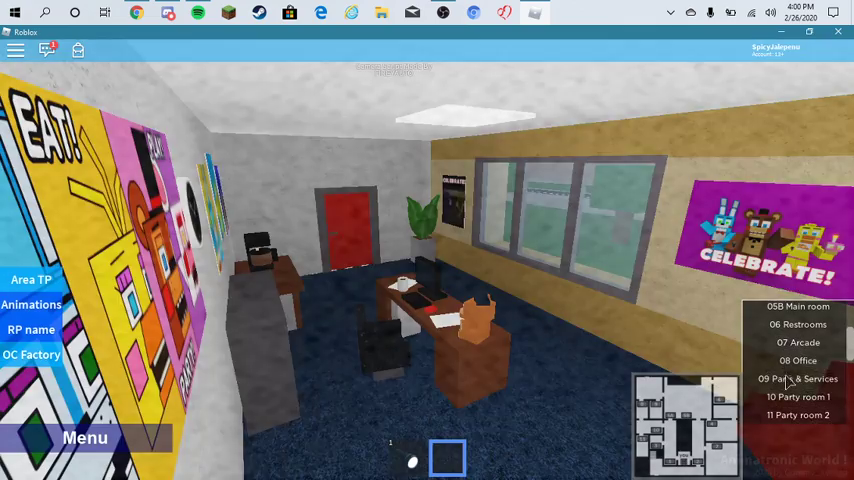
{"action": "left_click", "coordinate": [789, 397]}
{"action": "left_click", "coordinate": [790, 415]}
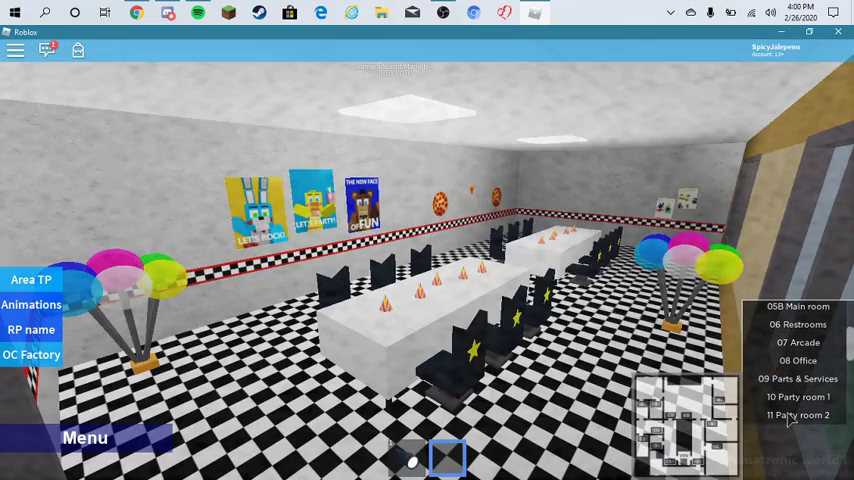
Step: Close the camera feeds and look around the office toward the UCN window and table
{"action": "left_click", "coordinate": [447, 457]}
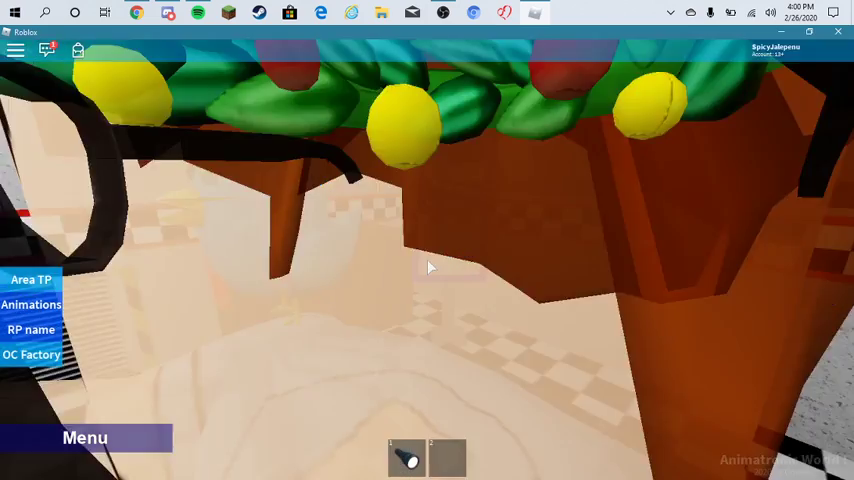
{"action": "key", "text": "Left"}
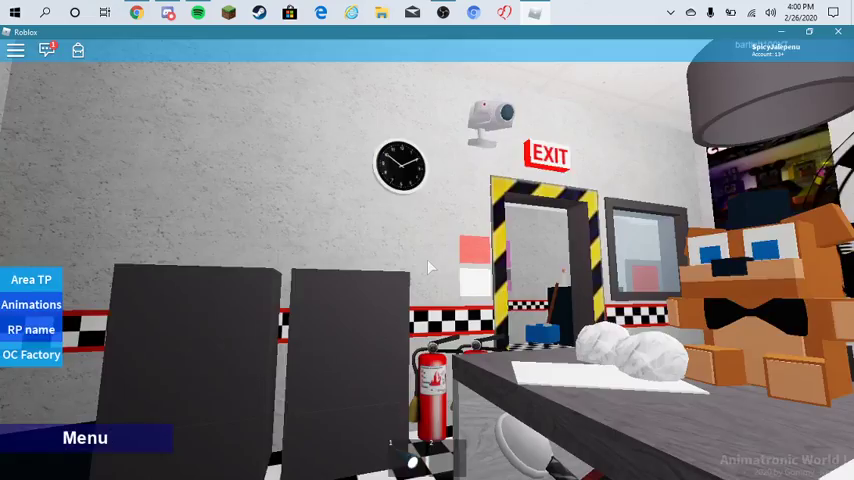
{"action": "key", "text": "Left"}
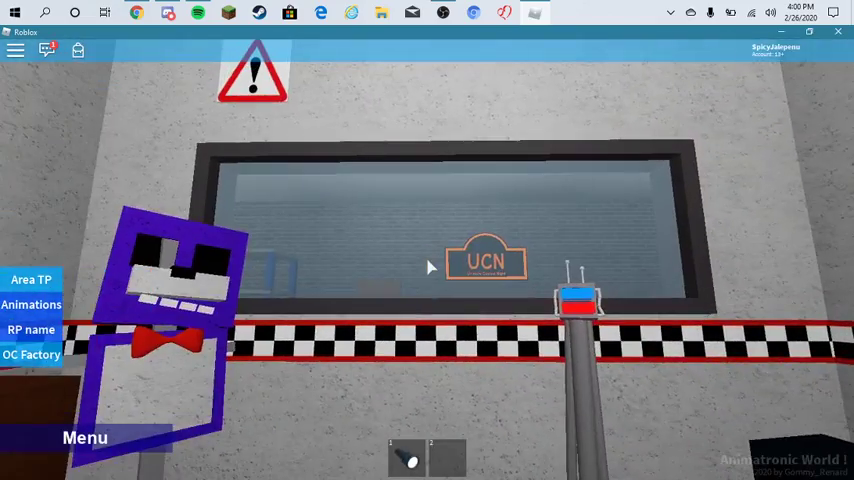
{"action": "key", "text": "Left"}
{"action": "key", "text": "Right"}
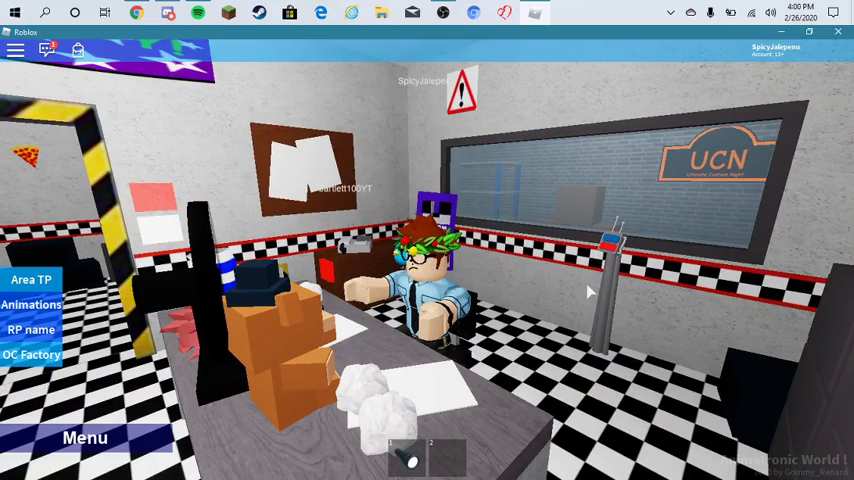
{"action": "key", "text": "Left"}
{"action": "scroll", "coordinate": [585, 288], "scroll_direction": "up", "scroll_amount": 3}
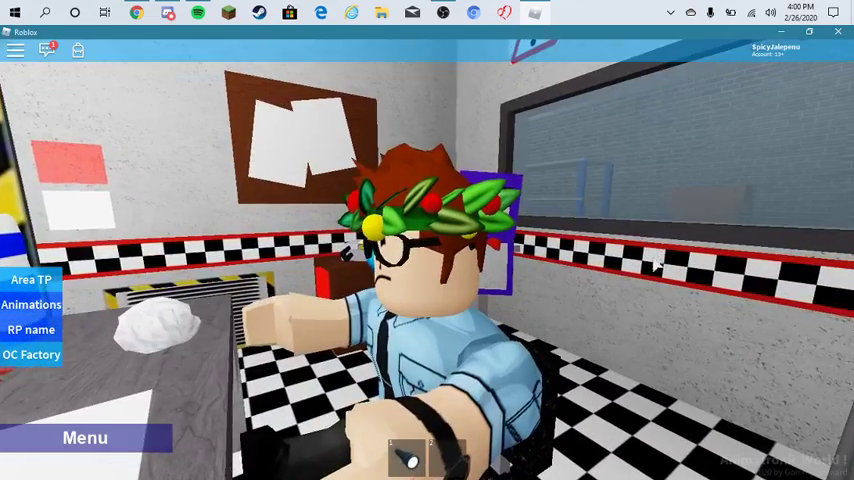
{"action": "scroll", "coordinate": [693, 272], "scroll_direction": "down", "scroll_amount": 3}
{"action": "scroll", "coordinate": [693, 272], "scroll_direction": "down", "scroll_amount": 2}
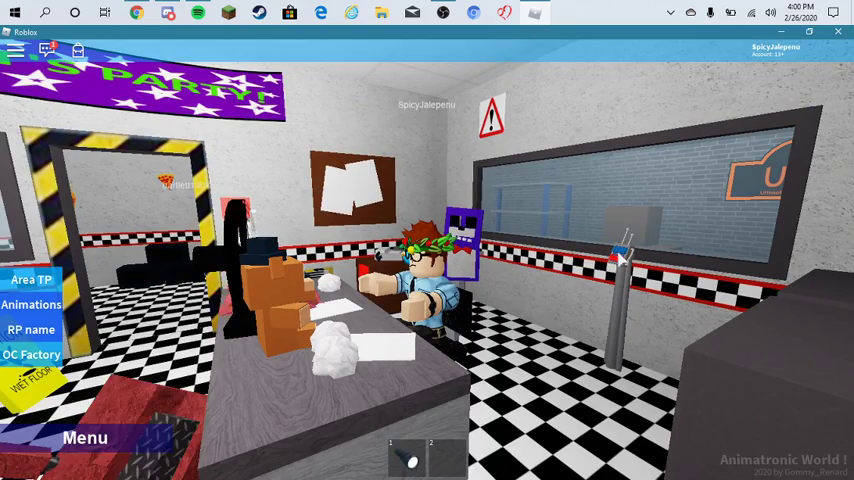
Step: Take out and put away the flashlight while orbiting the view around the office
{"action": "key", "text": "Left"}
{"action": "key", "text": "1"}
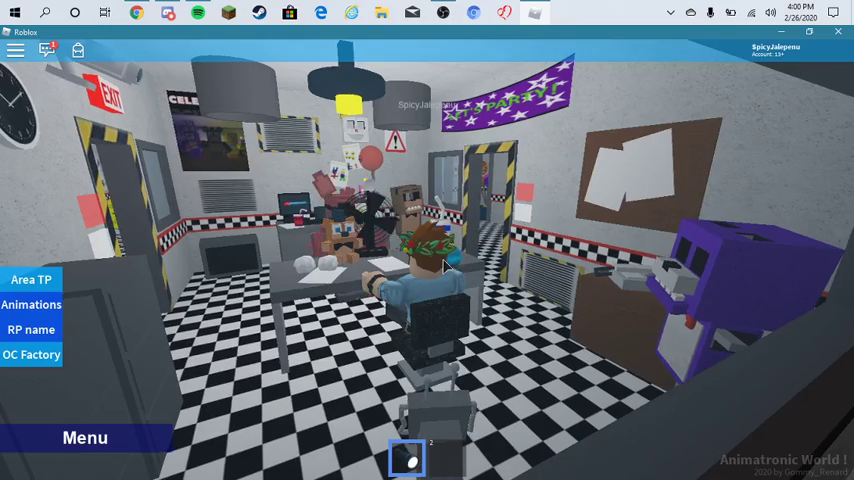
{"action": "scroll", "coordinate": [447, 265], "scroll_direction": "up", "scroll_amount": 5}
{"action": "scroll", "coordinate": [440, 266], "scroll_direction": "down", "scroll_amount": 2}
{"action": "scroll", "coordinate": [435, 267], "scroll_direction": "up", "scroll_amount": 2}
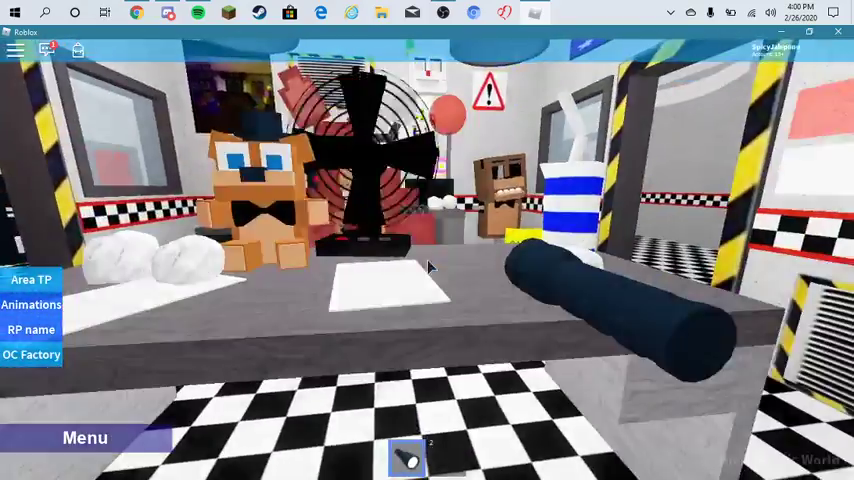
{"action": "scroll", "coordinate": [428, 267], "scroll_direction": "down", "scroll_amount": 1}
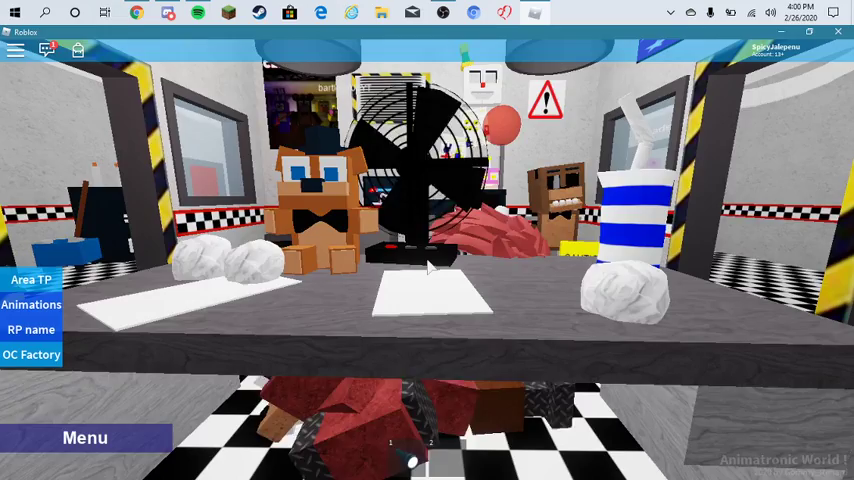
{"action": "key", "text": "1"}
{"action": "key", "text": "1"}
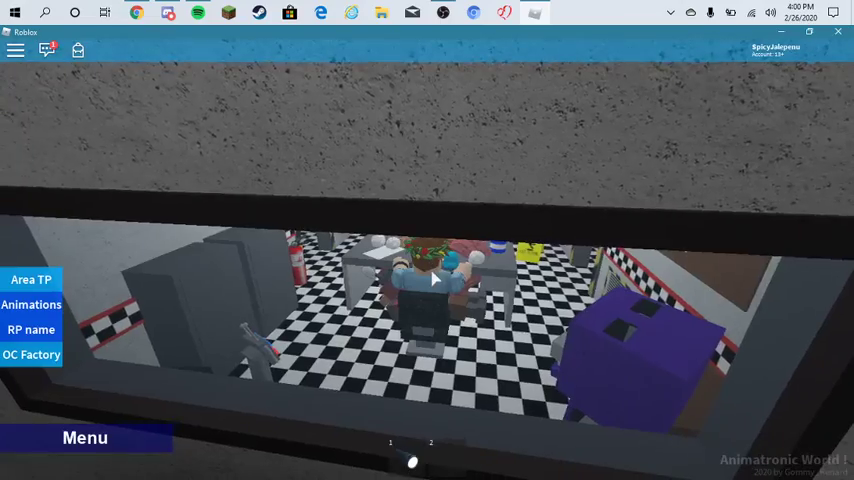
{"action": "scroll", "coordinate": [490, 252], "scroll_direction": "up", "scroll_amount": 3}
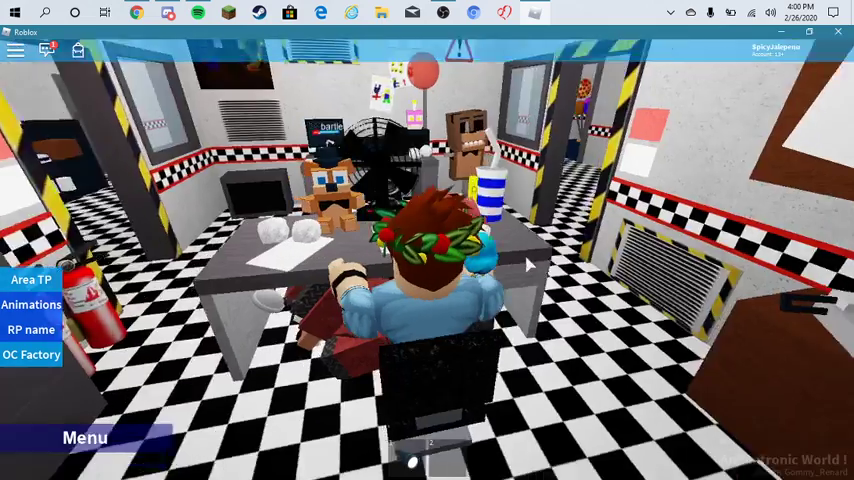
{"action": "scroll", "coordinate": [528, 263], "scroll_direction": "up", "scroll_amount": 3}
{"action": "scroll", "coordinate": [528, 263], "scroll_direction": "down", "scroll_amount": 5}
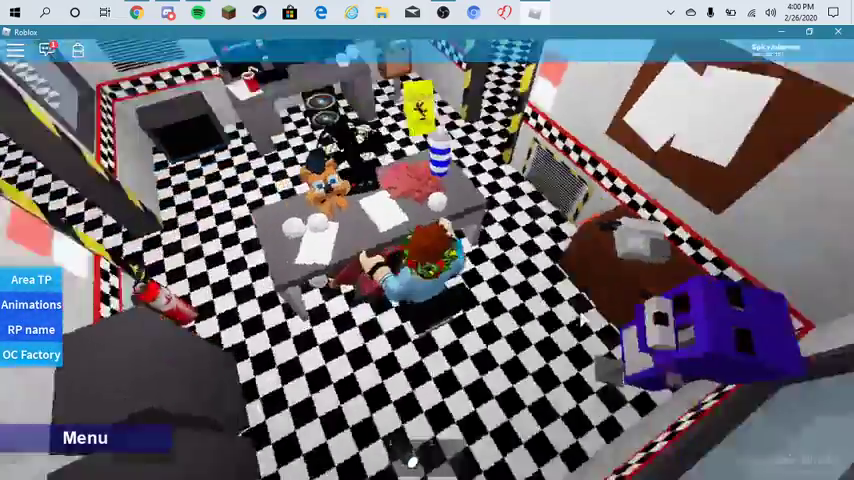
{"action": "left_click_drag", "start_coordinate": [573, 323], "coordinate": [420, 300]}
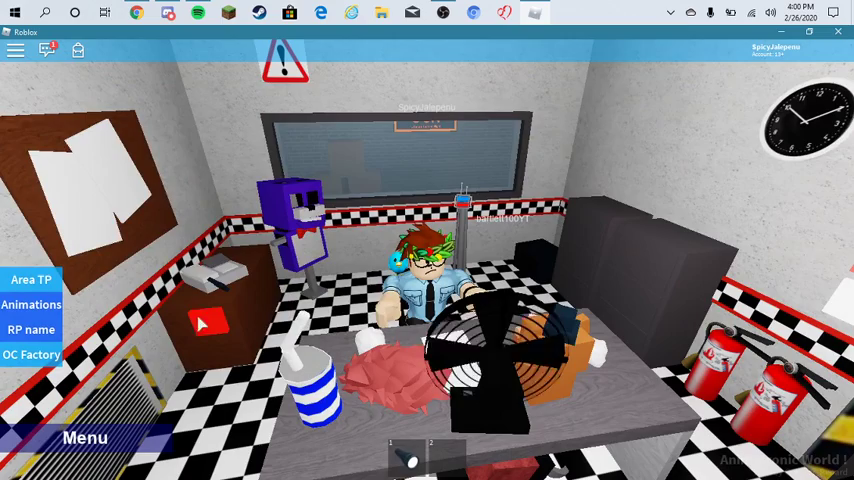
{"action": "mouse_move", "coordinate": [420, 300]}
{"action": "left_mouse_down"}
{"action": "mouse_move", "coordinate": [250, 300]}
{"action": "mouse_move", "coordinate": [420, 290]}
{"action": "left_mouse_up"}
{"action": "scroll", "coordinate": [382, 283], "scroll_direction": "down", "scroll_amount": 1}
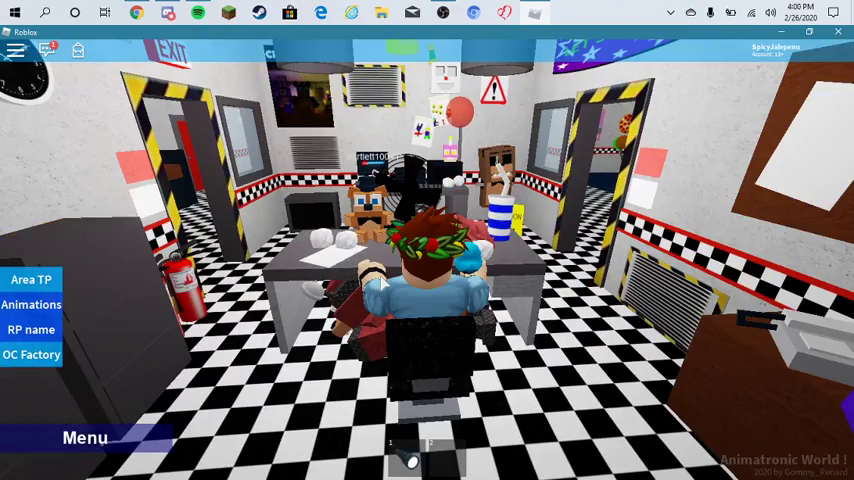
{"action": "scroll", "coordinate": [382, 283], "scroll_direction": "down", "scroll_amount": 2}
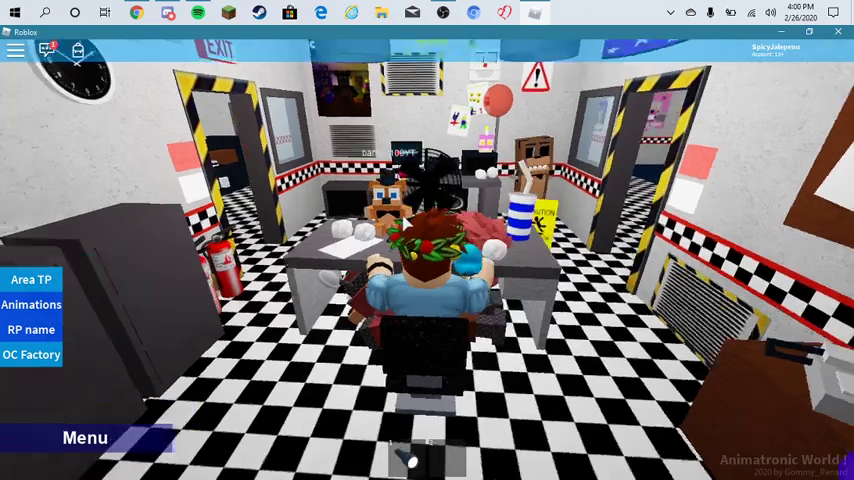
{"action": "left_click_drag", "start_coordinate": [264, 152], "coordinate": [417, 229]}
Step: Check the Kitchen, Main room, Restrooms and Left hallway feeds, ending on the Right hallway
{"action": "key", "text": "2"}
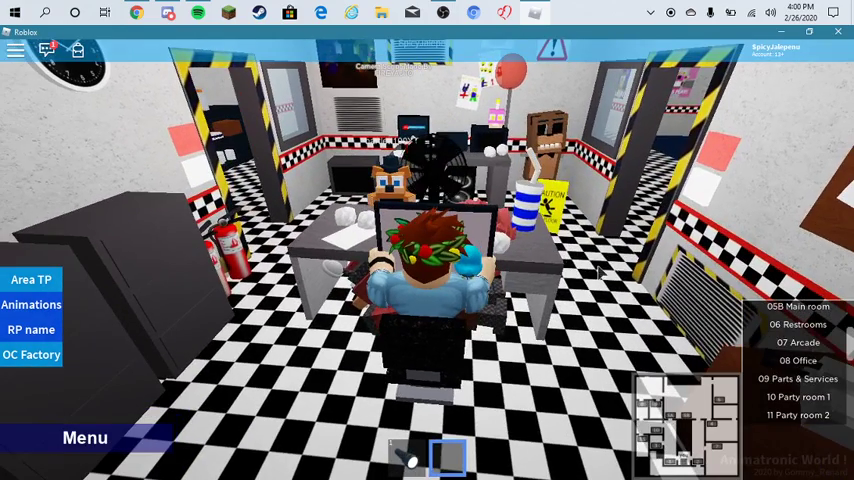
{"action": "left_click", "coordinate": [805, 365]}
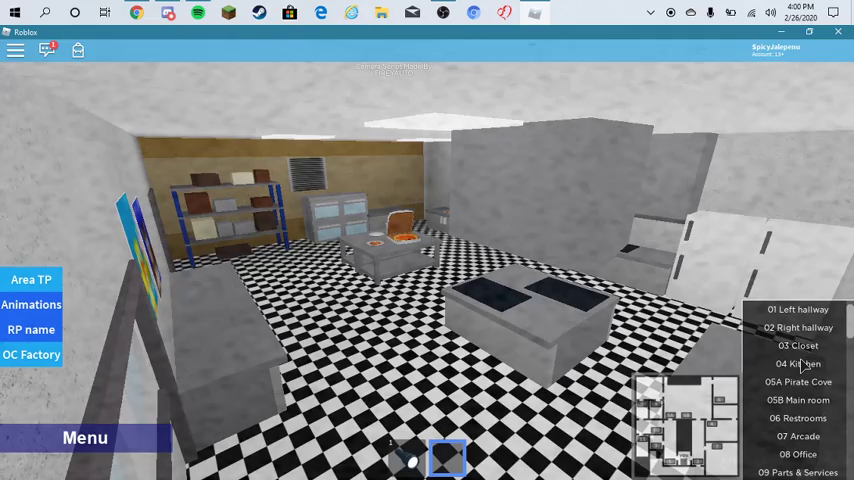
{"action": "left_click", "coordinate": [795, 400]}
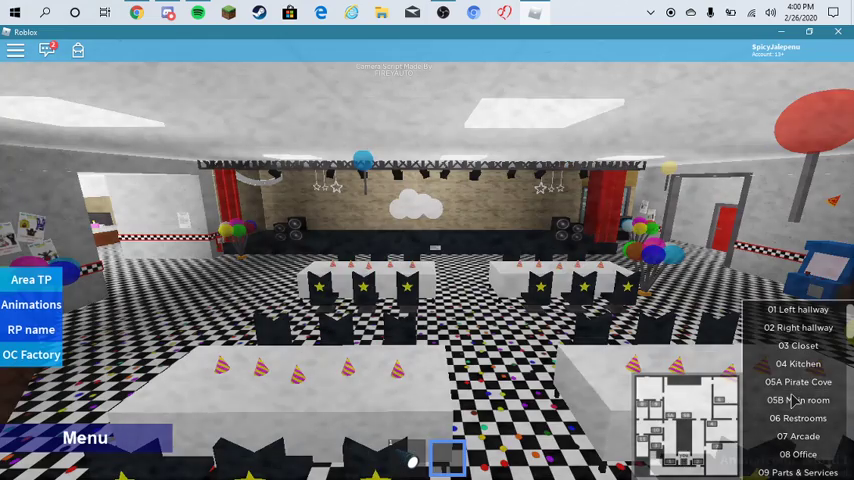
{"action": "left_click", "coordinate": [787, 422]}
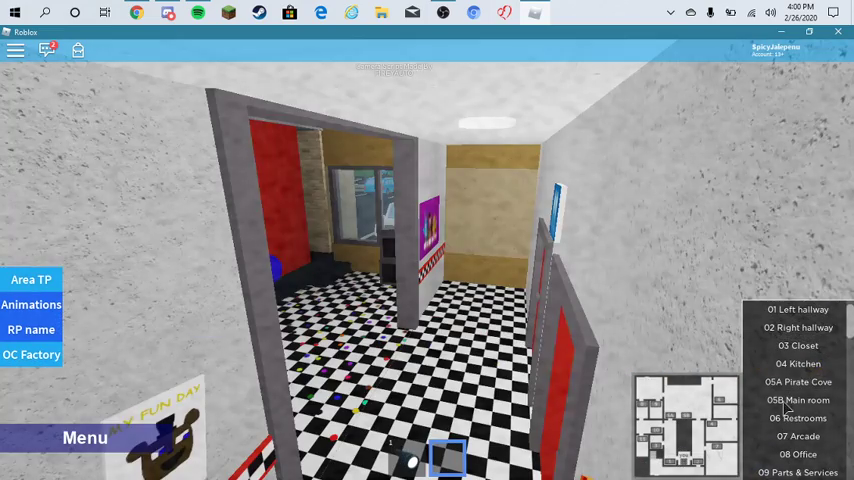
{"action": "left_click", "coordinate": [800, 312]}
{"action": "left_click", "coordinate": [798, 330]}
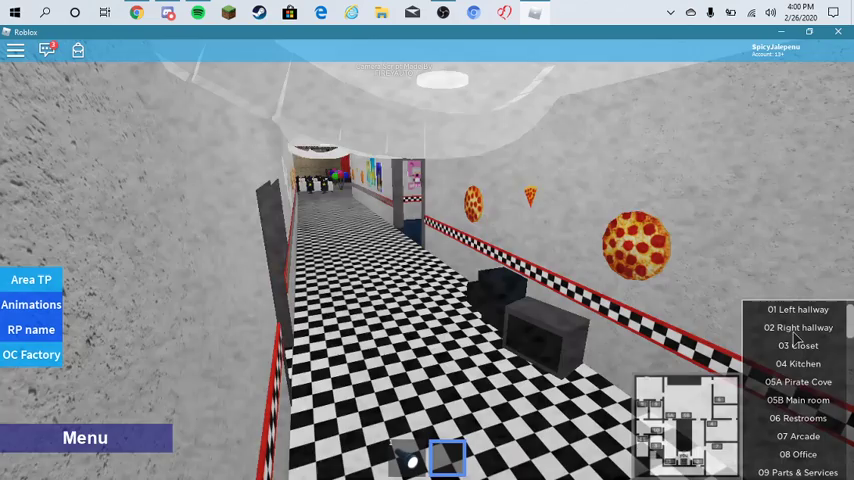
{"action": "left_click", "coordinate": [797, 310]}
{"action": "left_click", "coordinate": [788, 329]}
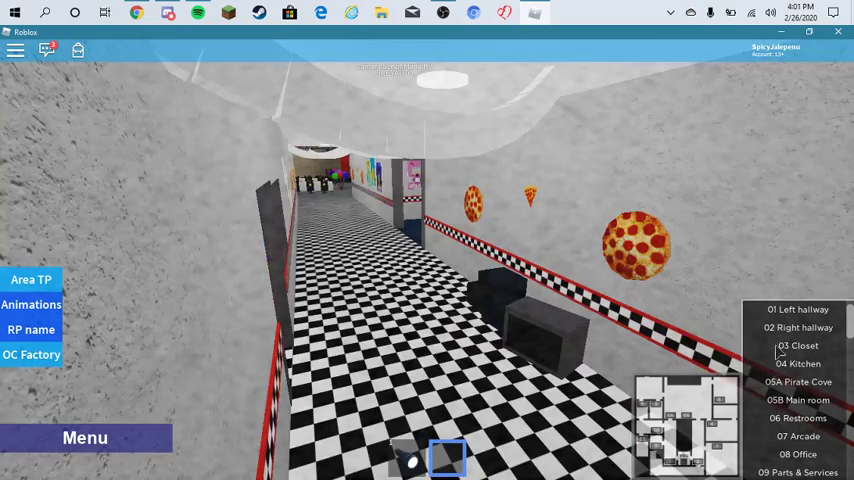
Step: Put the cameras away and look around the office walls and party banner
{"action": "key", "text": "2"}
{"action": "scroll", "coordinate": [430, 268], "scroll_direction": "up", "scroll_amount": 3}
{"action": "scroll", "coordinate": [430, 268], "scroll_direction": "up", "scroll_amount": 3}
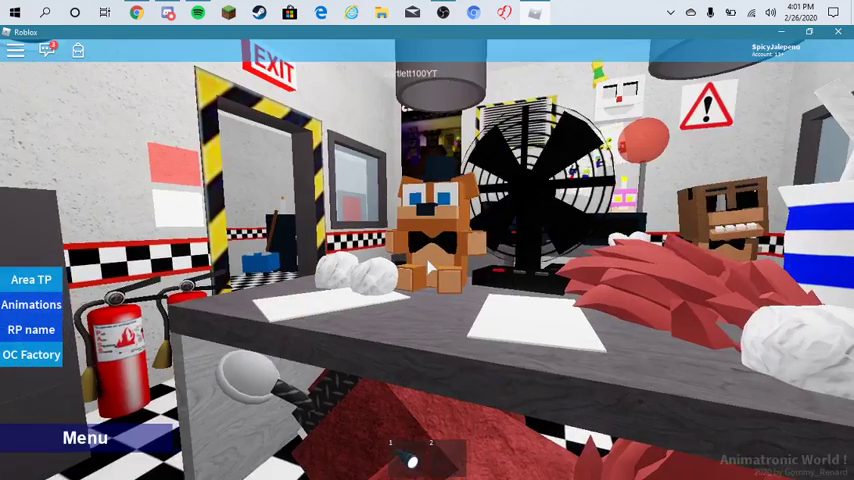
{"action": "scroll", "coordinate": [430, 268], "scroll_direction": "down", "scroll_amount": 5}
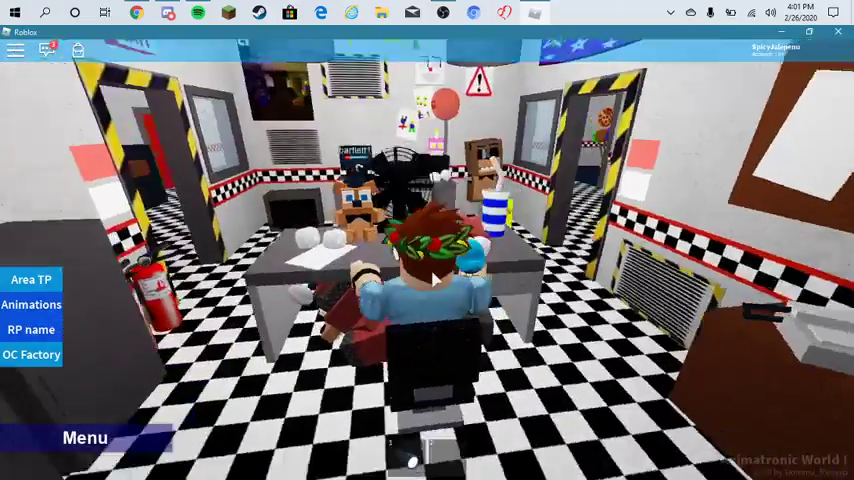
{"action": "key", "text": "Left"}
{"action": "key", "text": "Right"}
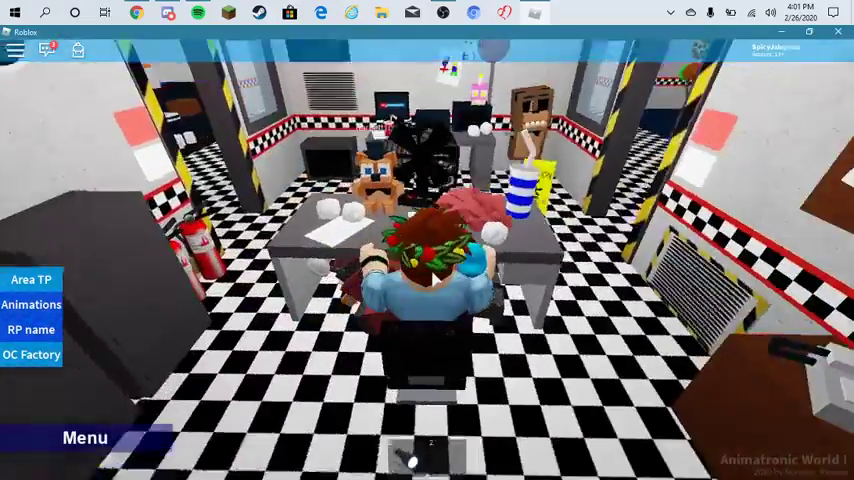
{"action": "key", "text": "Left"}
{"action": "key", "text": "Right"}
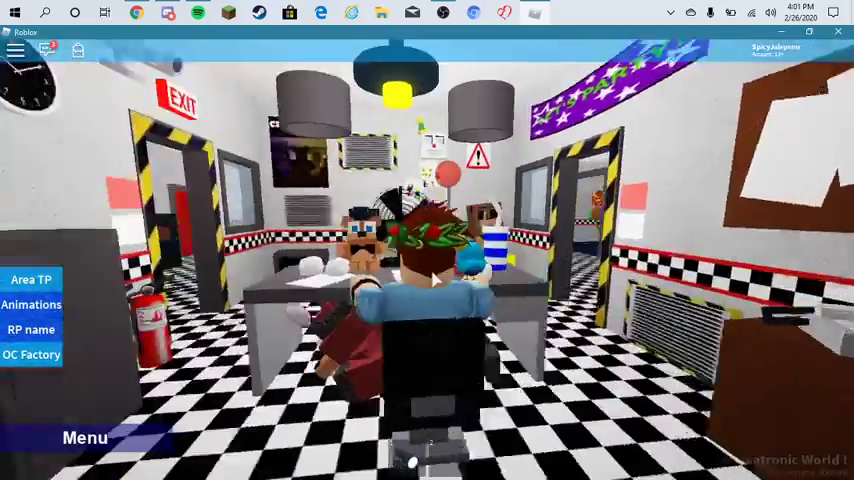
Step: Glance at the Closet camera feed, then shut the left office door
{"action": "key", "text": "1"}
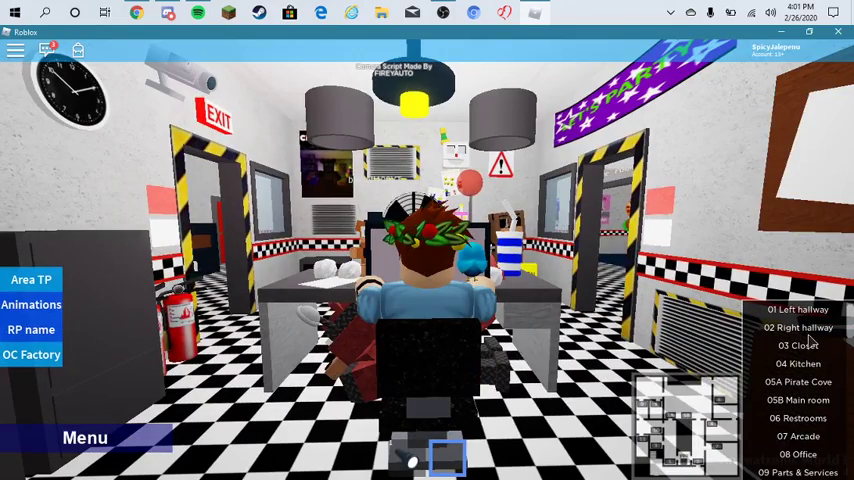
{"action": "left_click", "coordinate": [800, 343]}
{"action": "key", "text": "1"}
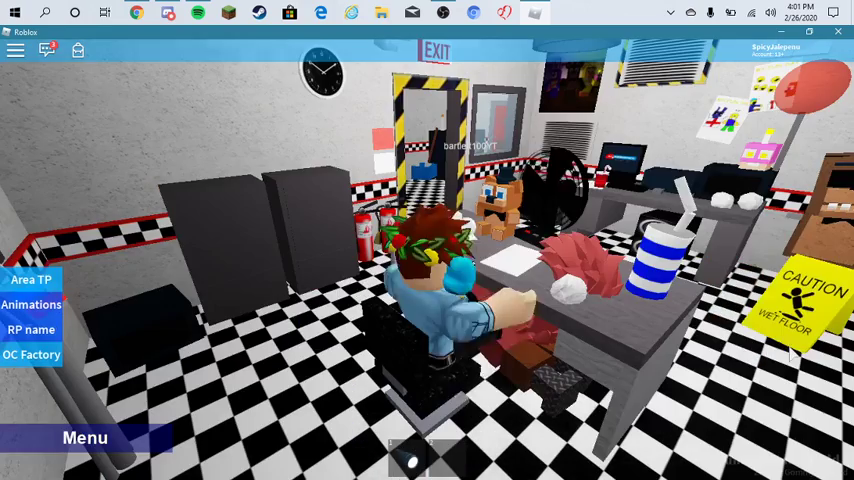
{"action": "scroll", "coordinate": [592, 296], "scroll_direction": "up", "scroll_amount": 5}
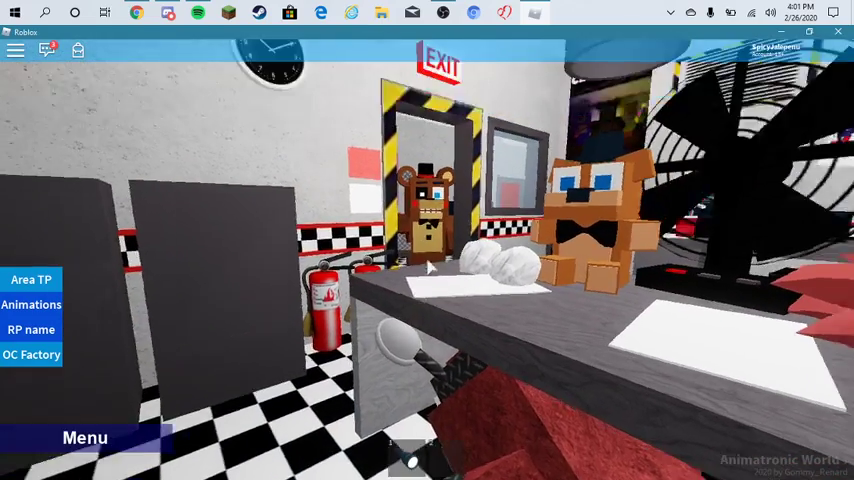
{"action": "scroll", "coordinate": [419, 248], "scroll_direction": "down", "scroll_amount": 2}
{"action": "scroll", "coordinate": [381, 229], "scroll_direction": "down", "scroll_amount": 3}
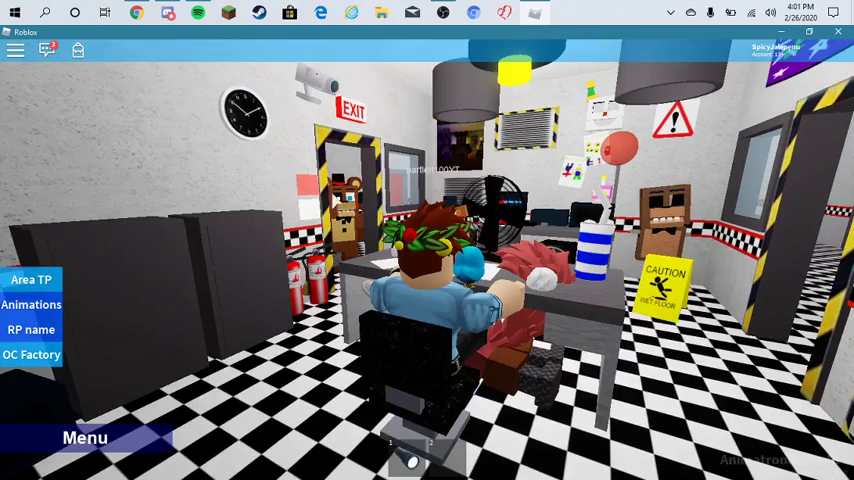
{"action": "left_click", "coordinate": [312, 190]}
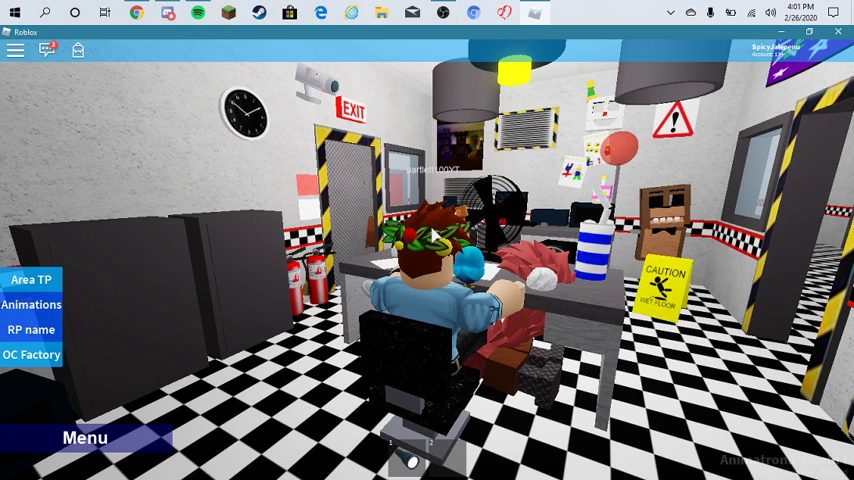
{"action": "key", "text": "Right"}
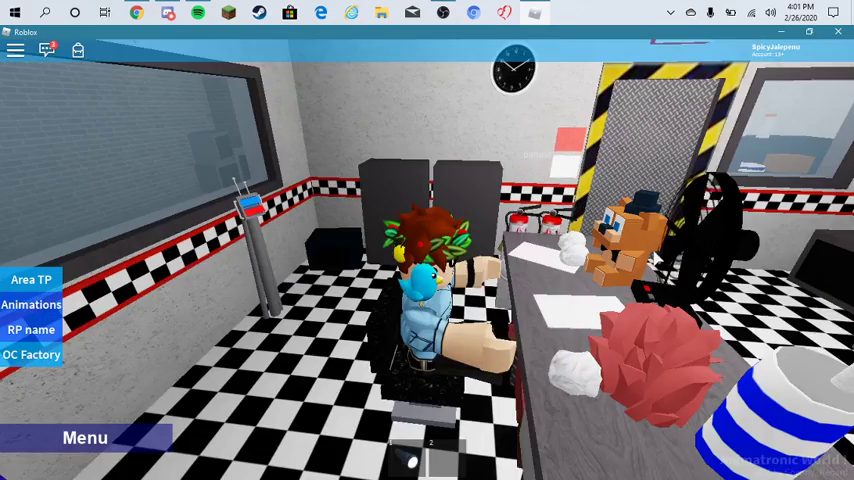
{"action": "scroll", "coordinate": [583, 272], "scroll_direction": "up", "scroll_amount": 3}
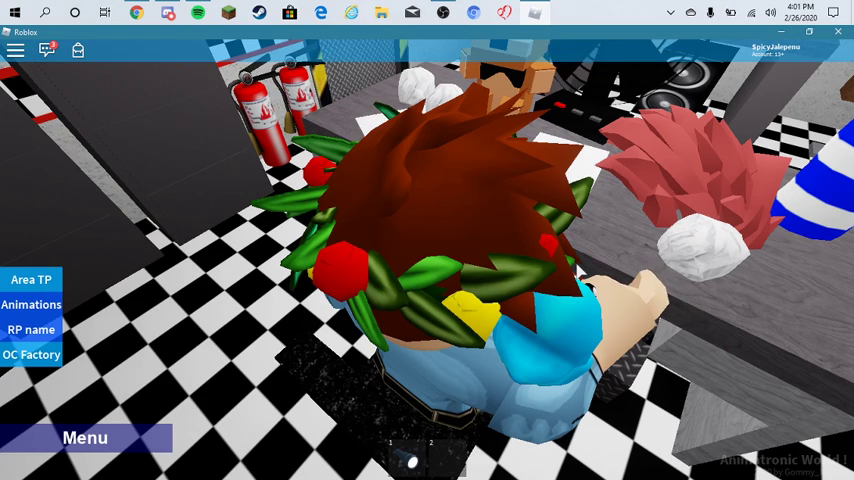
{"action": "scroll", "coordinate": [427, 240], "scroll_direction": "down", "scroll_amount": 3}
{"action": "scroll", "coordinate": [427, 240], "scroll_direction": "down", "scroll_amount": 5}
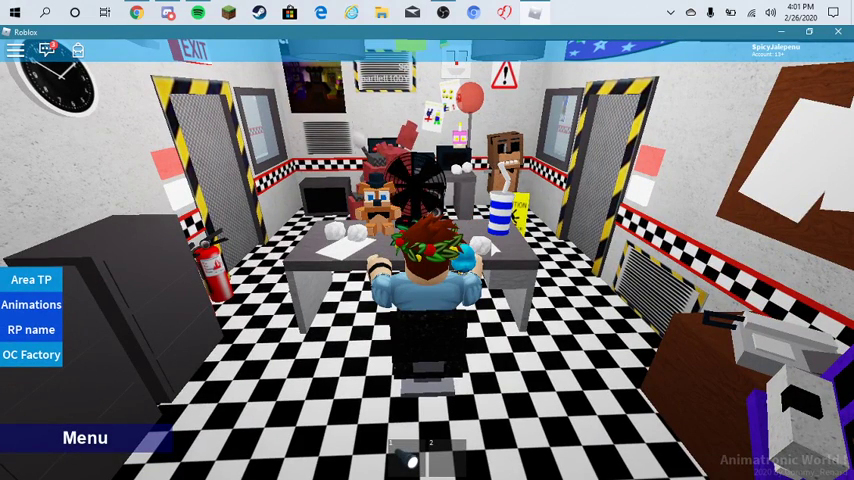
Step: Take out the first item and toggle the players list on and off
{"action": "key", "text": "1"}
{"action": "key", "text": "Tab"}
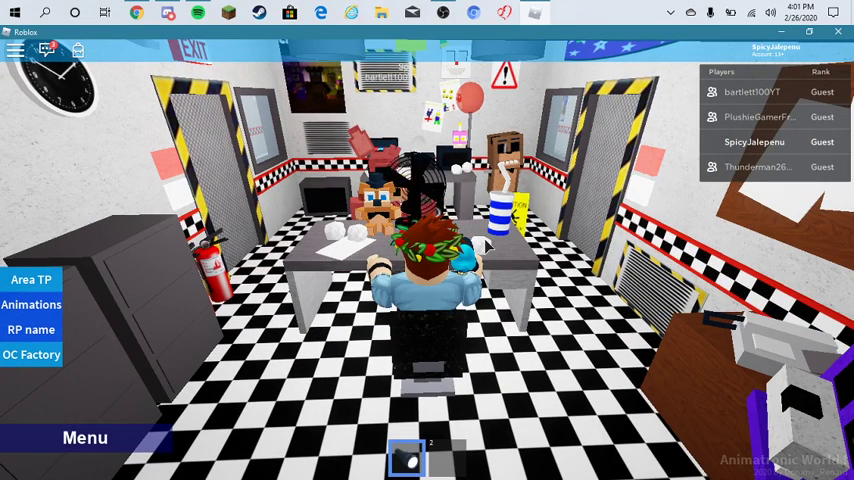
{"action": "key", "text": "Tab"}
{"action": "left_click_drag", "start_coordinate": [487, 247], "coordinate": [487, 247]}
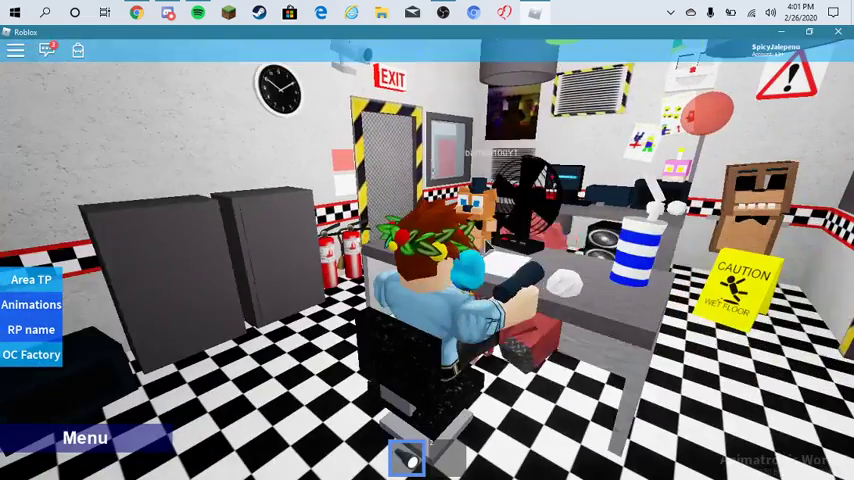
Step: Check the Left and Right hallway feeds, then reopen the left office door
{"action": "key", "text": "2"}
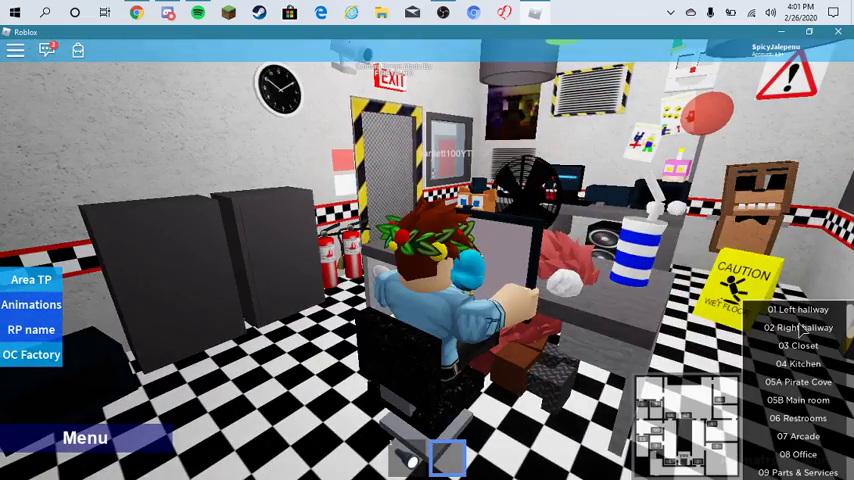
{"action": "left_click", "coordinate": [815, 315]}
{"action": "left_click", "coordinate": [791, 330]}
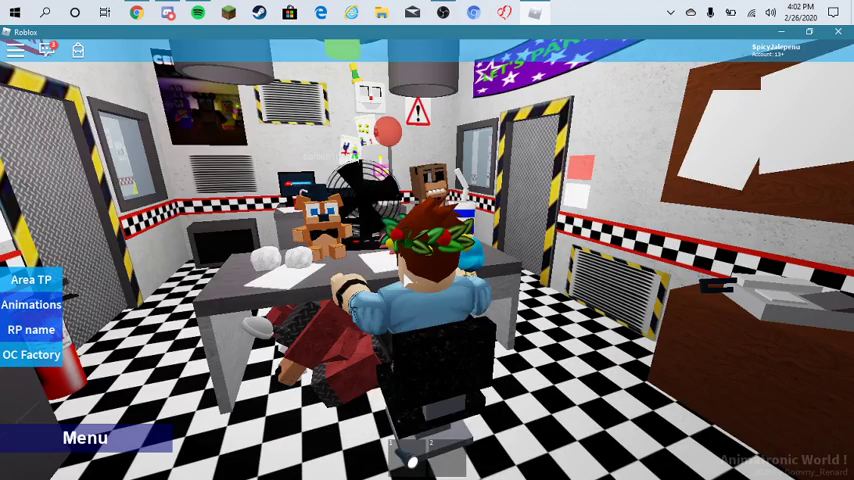
{"action": "key", "text": "Left"}
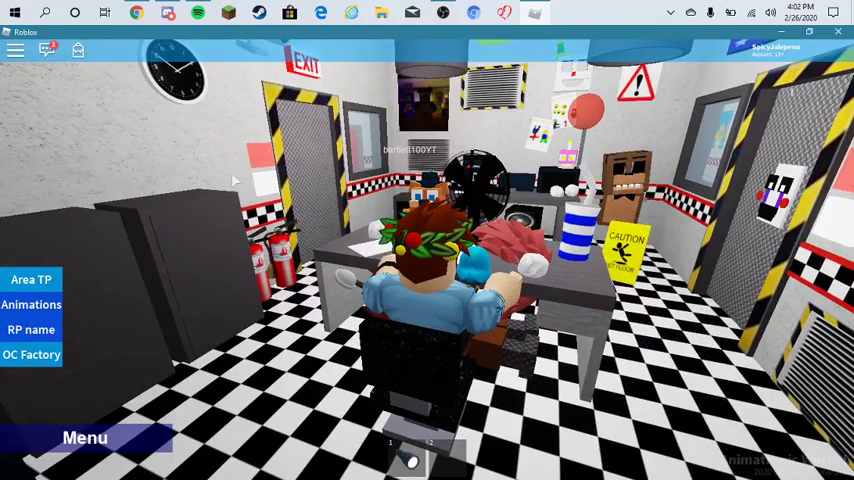
{"action": "left_click", "coordinate": [258, 160]}
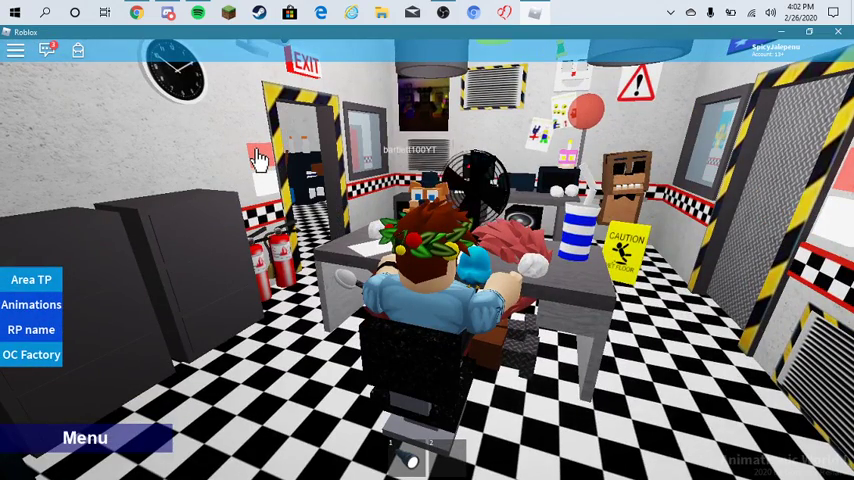
Step: Flip between the poster and pizza hallway feeds, ending on the poster hallway
{"action": "key", "text": "2"}
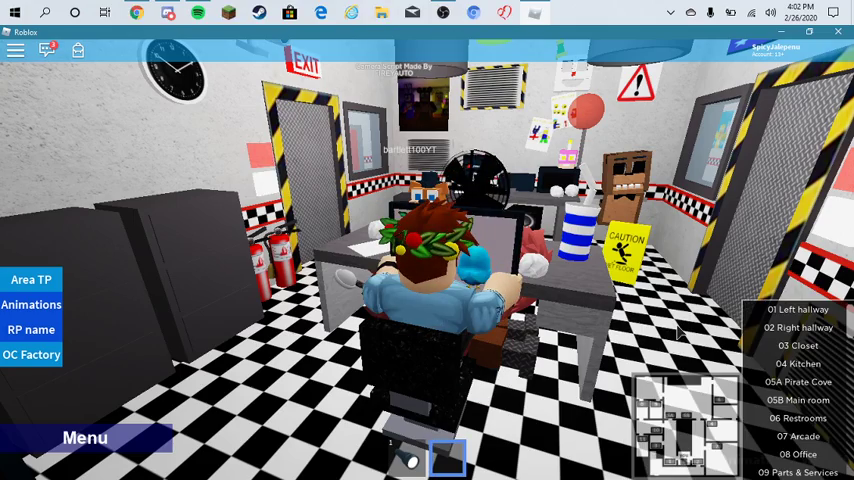
{"action": "left_click", "coordinate": [789, 318]}
{"action": "left_click", "coordinate": [789, 318]}
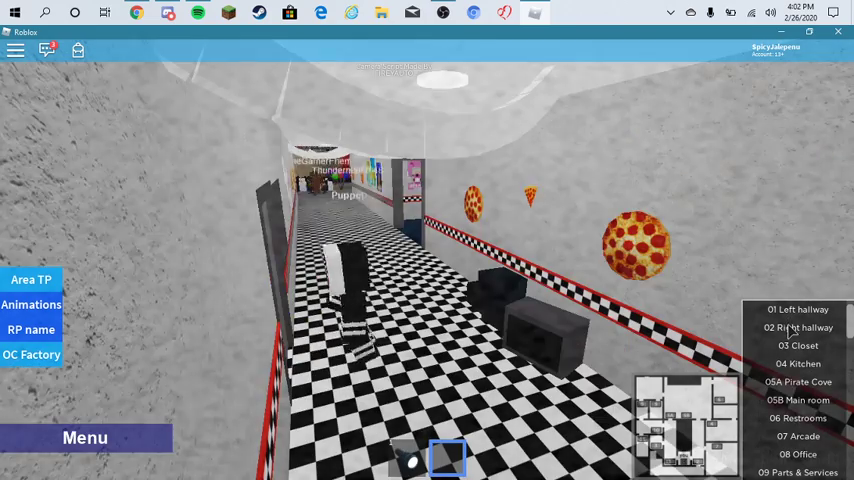
{"action": "left_click", "coordinate": [790, 320]}
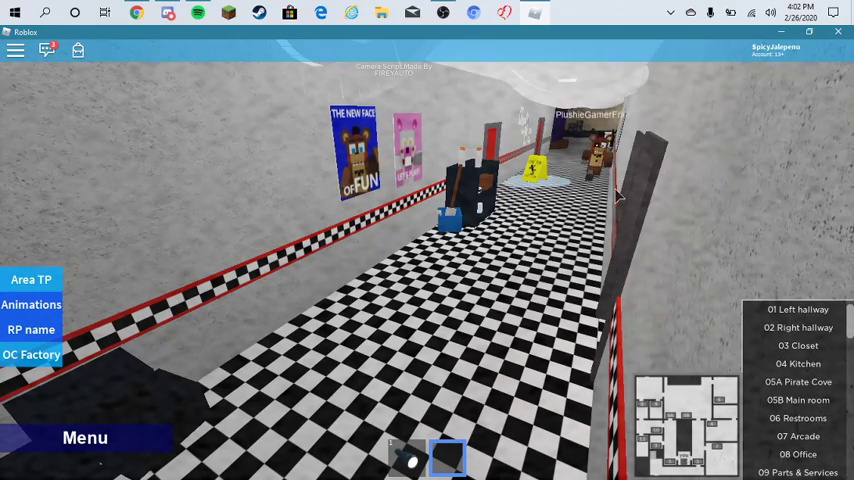
{"action": "left_click", "coordinate": [760, 328]}
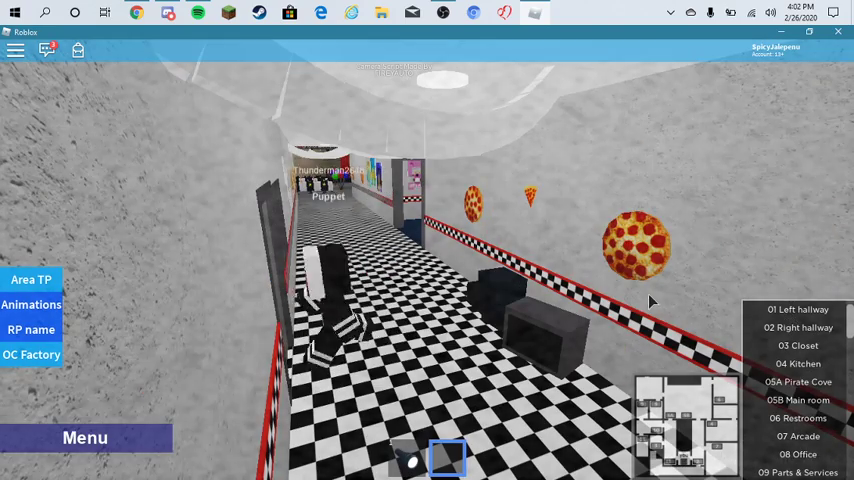
{"action": "left_click", "coordinate": [792, 324]}
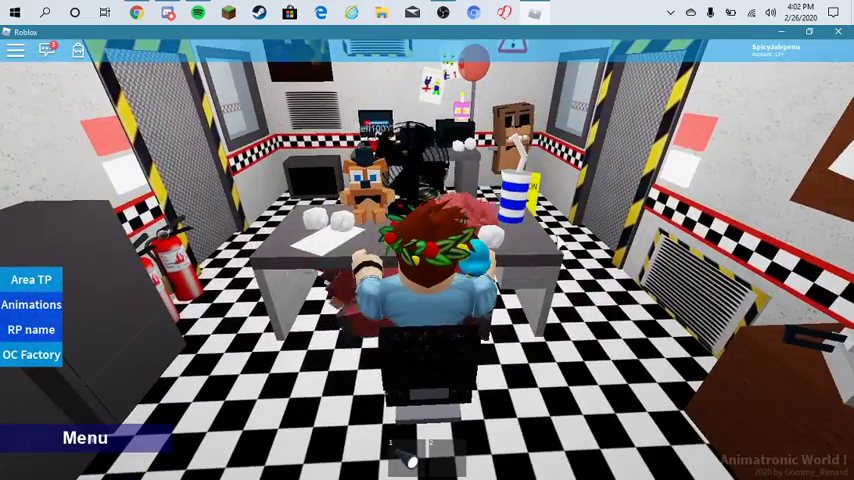
Step: Equip the flashlight, sit in the desk chair, and check the Right hallway feed before closing cameras
{"action": "key", "text": "1"}
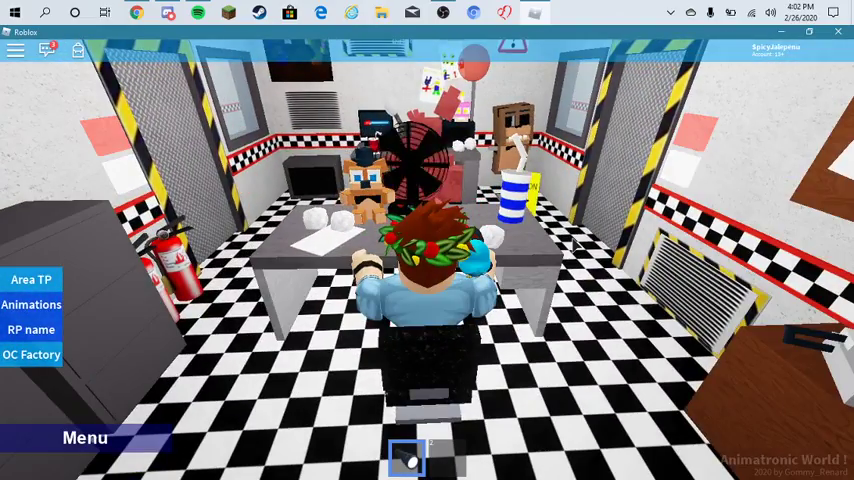
{"action": "key", "text": "w"}
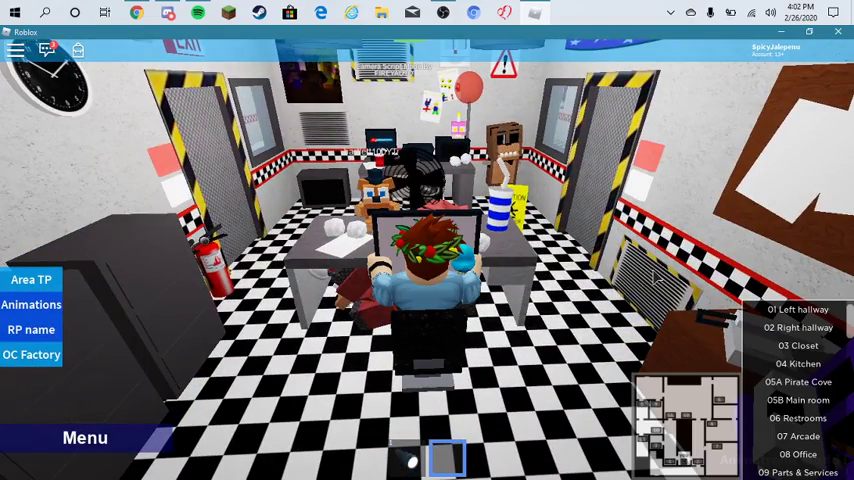
{"action": "left_click", "coordinate": [815, 325]}
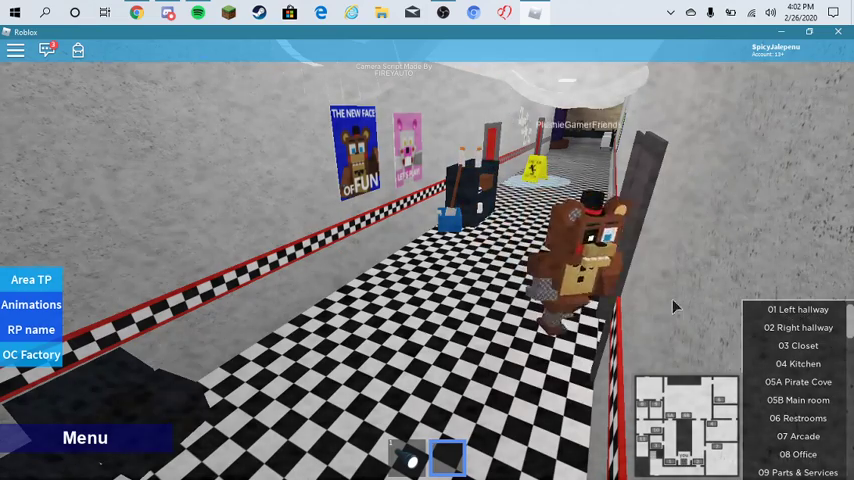
{"action": "key", "text": "2"}
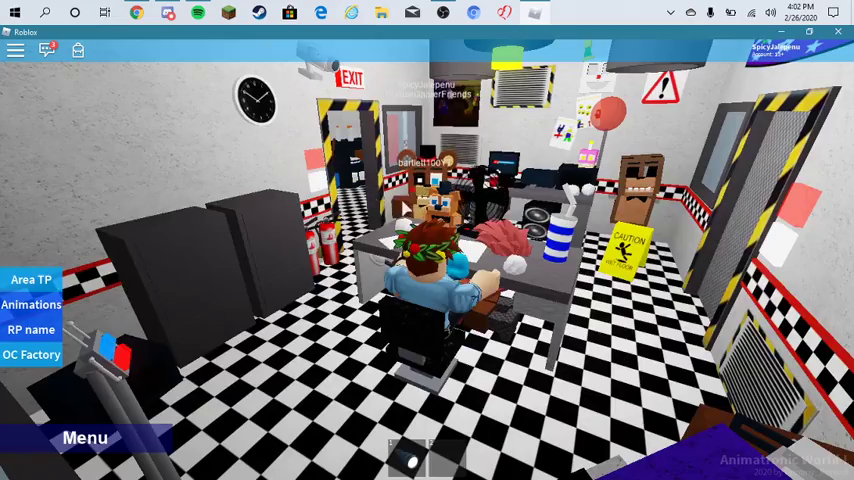
{"action": "key", "text": "space"}
{"action": "key", "text": "w"}
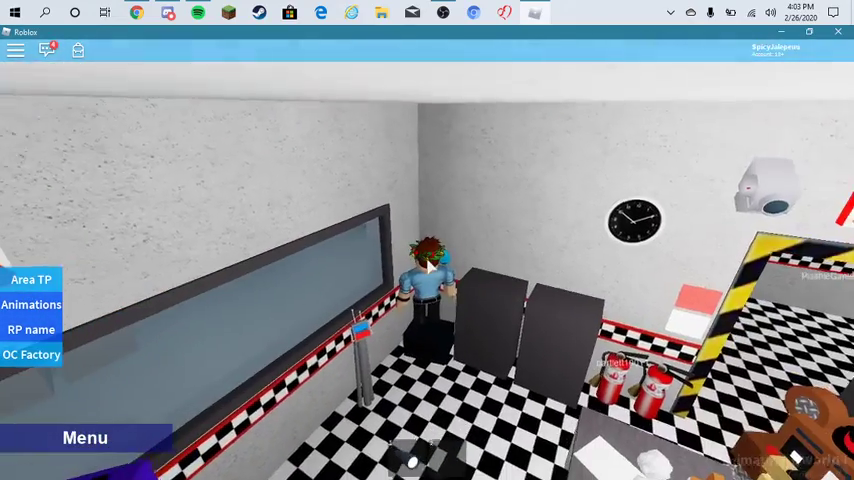
{"action": "scroll", "coordinate": [428, 266], "scroll_direction": "up", "scroll_amount": 5}
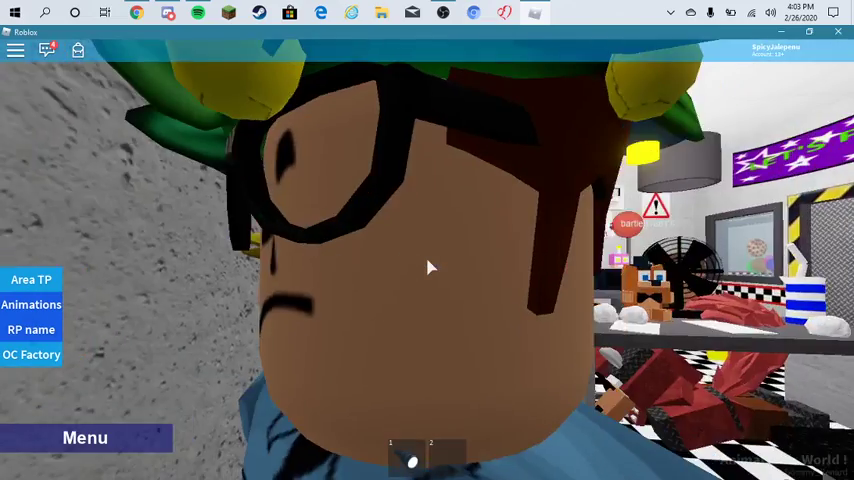
{"action": "key", "text": "w"}
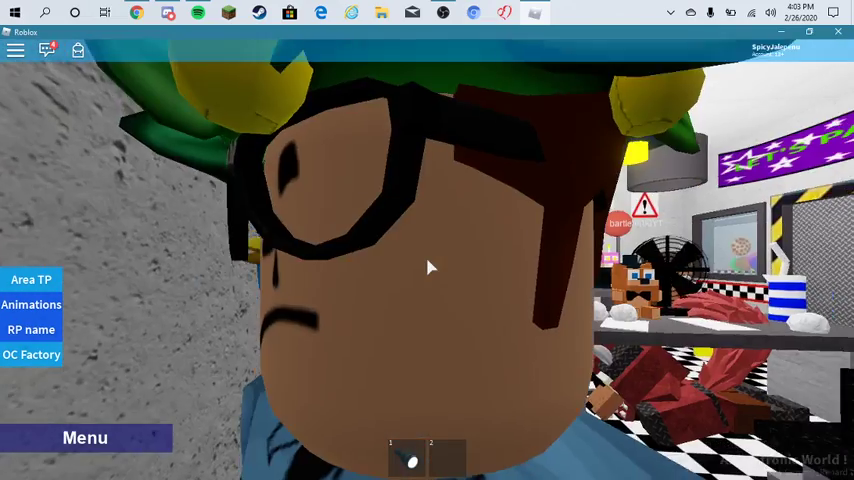
{"action": "scroll", "coordinate": [428, 266], "scroll_direction": "up", "scroll_amount": 2}
{"action": "scroll", "coordinate": [428, 266], "scroll_direction": "down", "scroll_amount": 2}
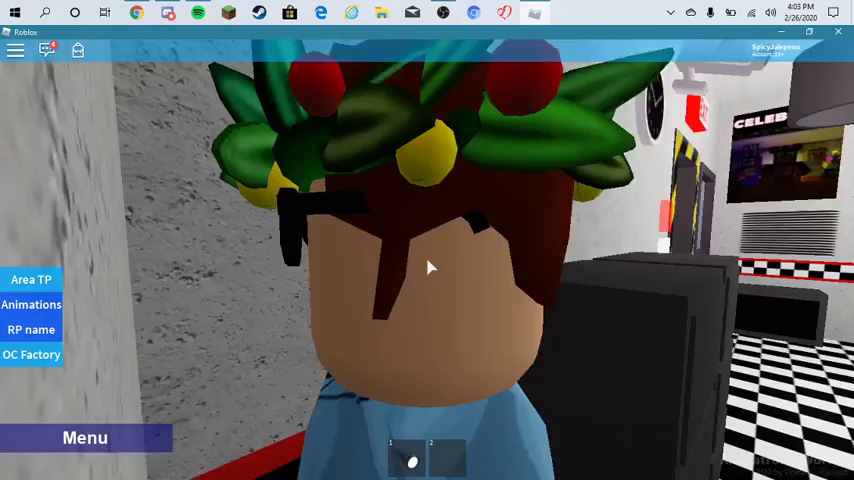
{"action": "scroll", "coordinate": [428, 266], "scroll_direction": "up", "scroll_amount": 1}
{"action": "scroll", "coordinate": [428, 266], "scroll_direction": "up", "scroll_amount": 2}
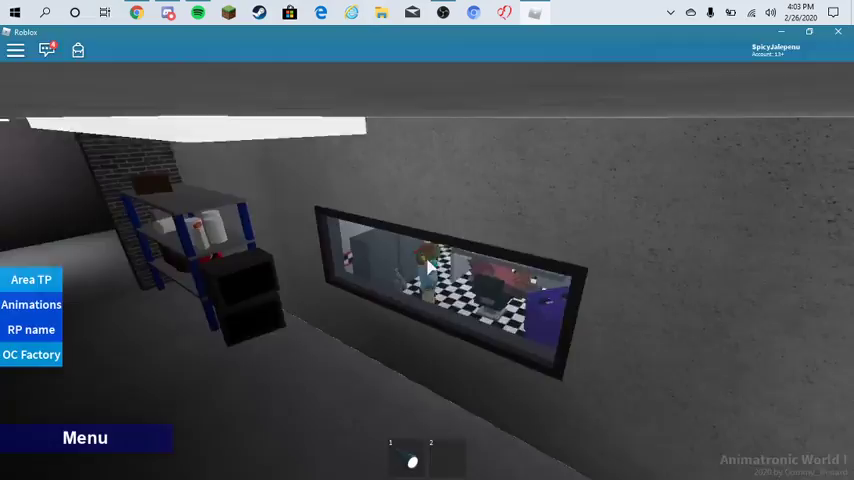
{"action": "scroll", "coordinate": [428, 266], "scroll_direction": "down", "scroll_amount": 4}
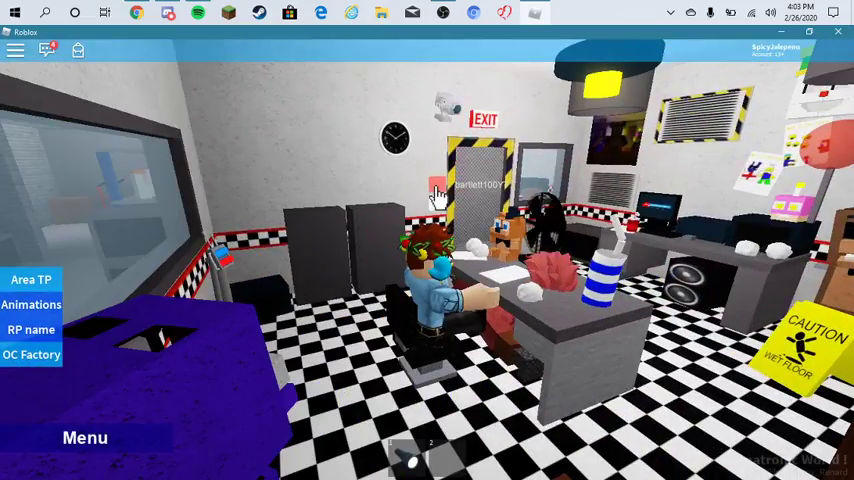
{"action": "key", "text": "Right"}
{"action": "key", "text": "Right"}
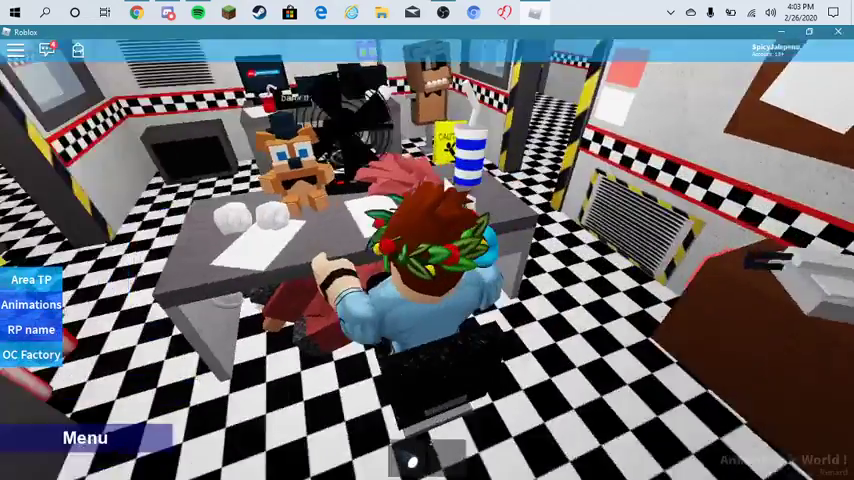
{"action": "key", "text": "Right"}
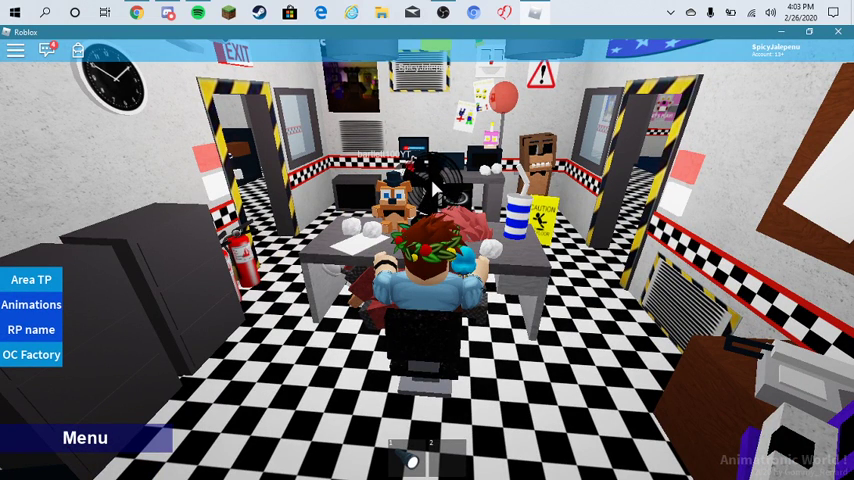
{"action": "key", "text": "Right"}
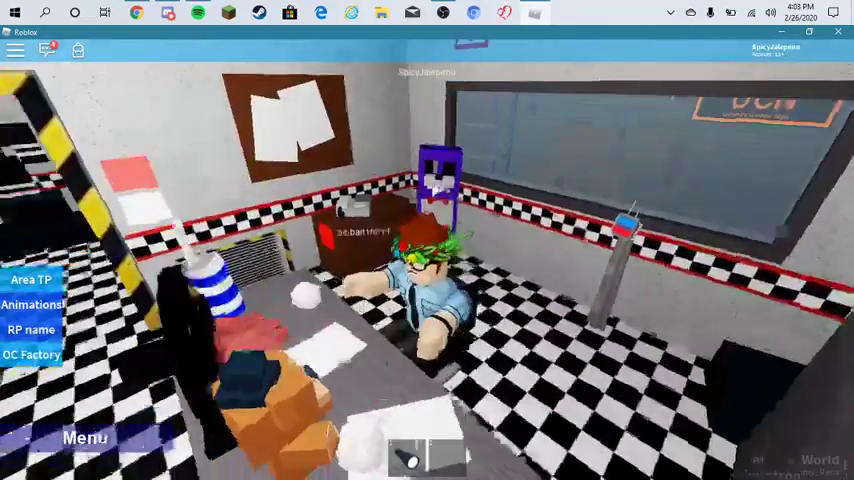
{"action": "key", "text": "Right"}
{"action": "key", "text": "Right"}
{"action": "key", "text": "Right"}
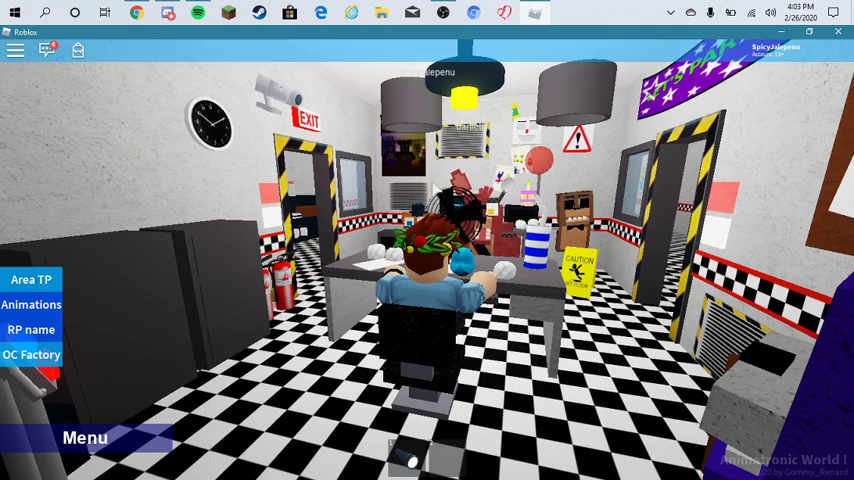
{"action": "key", "text": "1"}
{"action": "scroll", "coordinate": [453, 205], "scroll_direction": "up", "scroll_amount": 3}
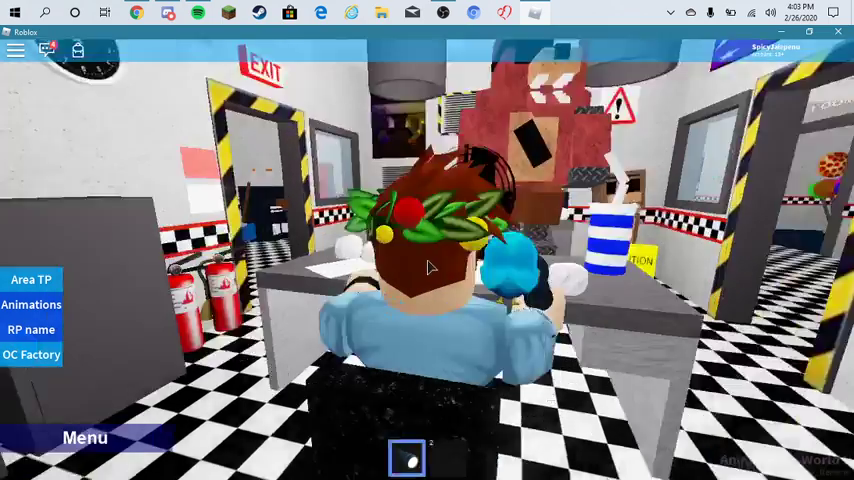
{"action": "scroll", "coordinate": [440, 240], "scroll_direction": "up", "scroll_amount": 3}
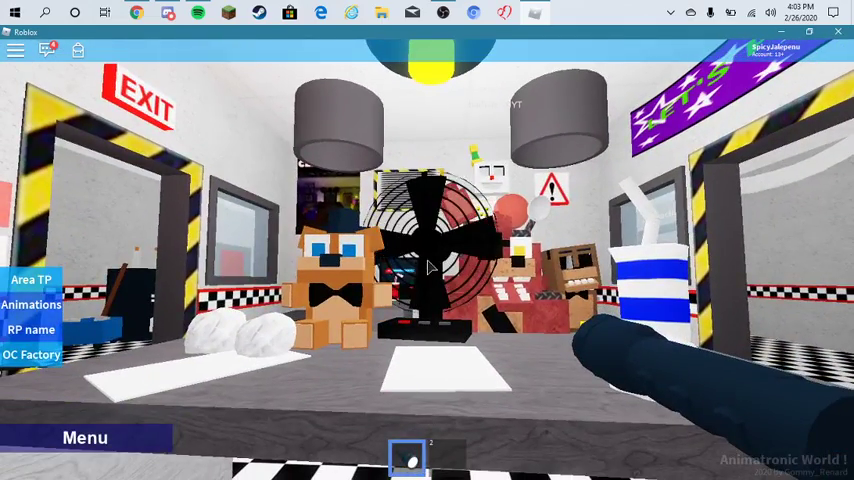
{"action": "scroll", "coordinate": [428, 267], "scroll_direction": "down", "scroll_amount": 5}
{"action": "scroll", "coordinate": [432, 280], "scroll_direction": "down", "scroll_amount": 3}
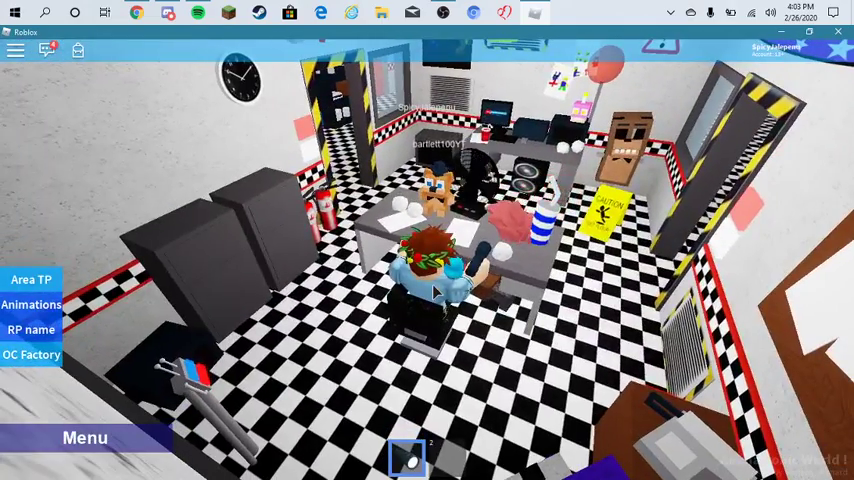
{"action": "key", "text": "1"}
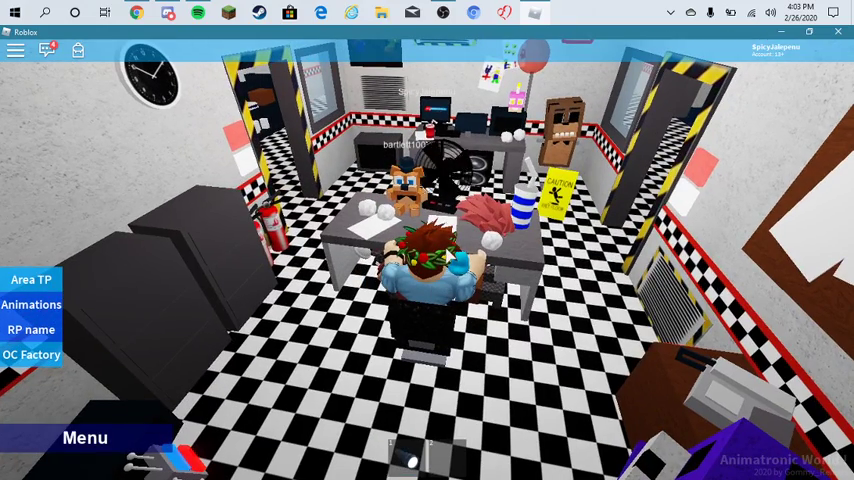
{"action": "key", "text": "Right"}
{"action": "key", "text": "Right"}
{"action": "key", "text": "Right"}
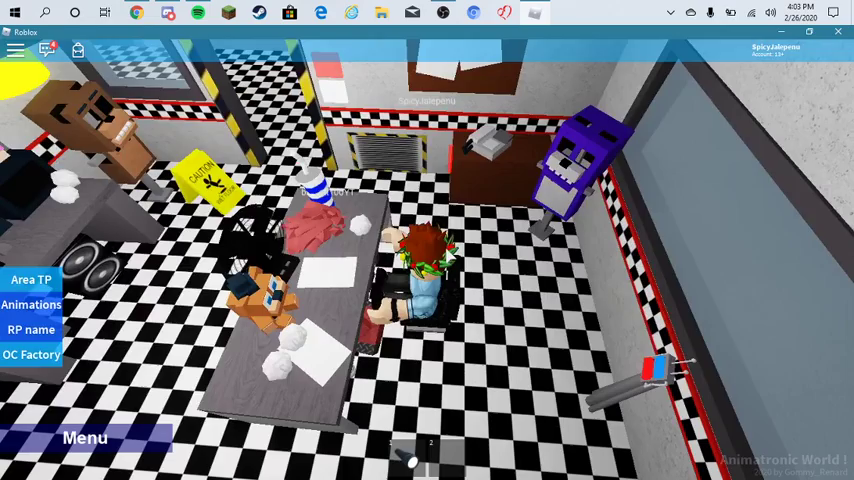
{"action": "key", "text": "2"}
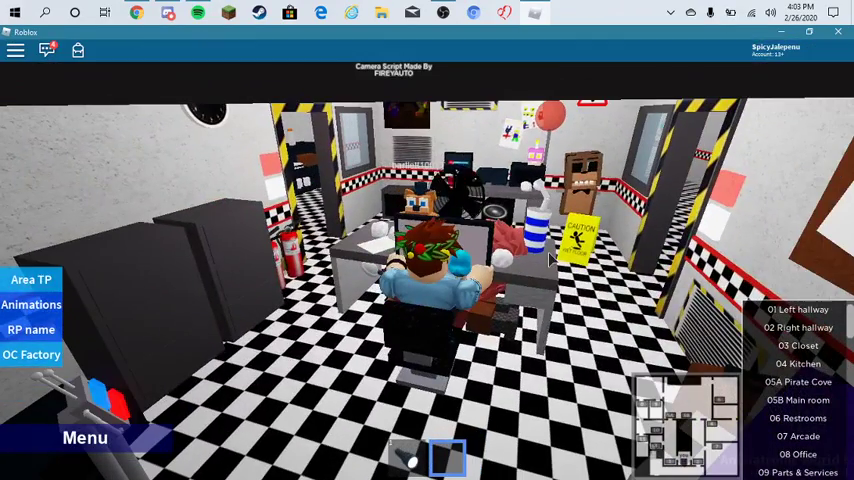
{"action": "left_click", "coordinate": [812, 313]}
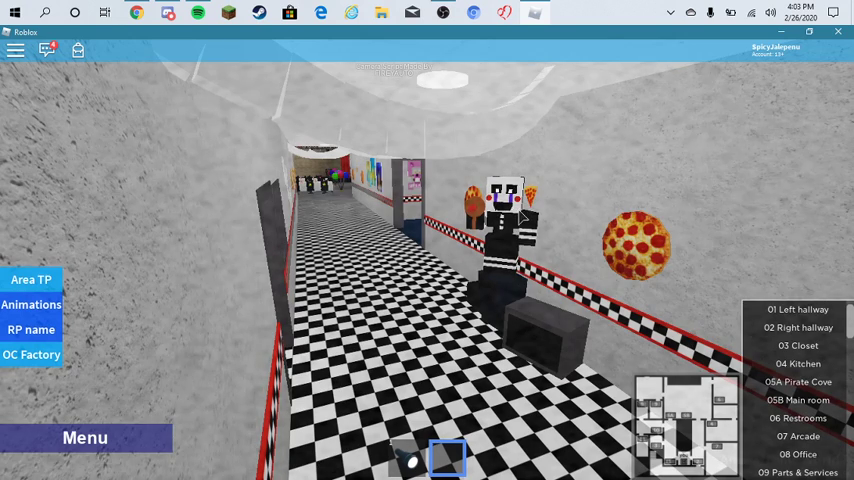
{"action": "key", "text": "2"}
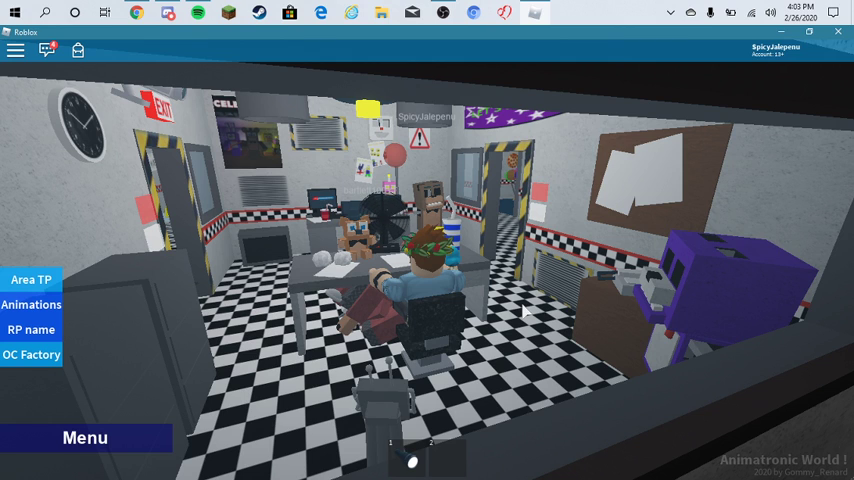
Step: Briefly open and close the cameras, walk across the office, and circle toward the window and clock
{"action": "key", "text": "2"}
{"action": "scroll", "coordinate": [524, 313], "scroll_direction": "up", "scroll_amount": 3}
{"action": "scroll", "coordinate": [524, 313], "scroll_direction": "up", "scroll_amount": 3}
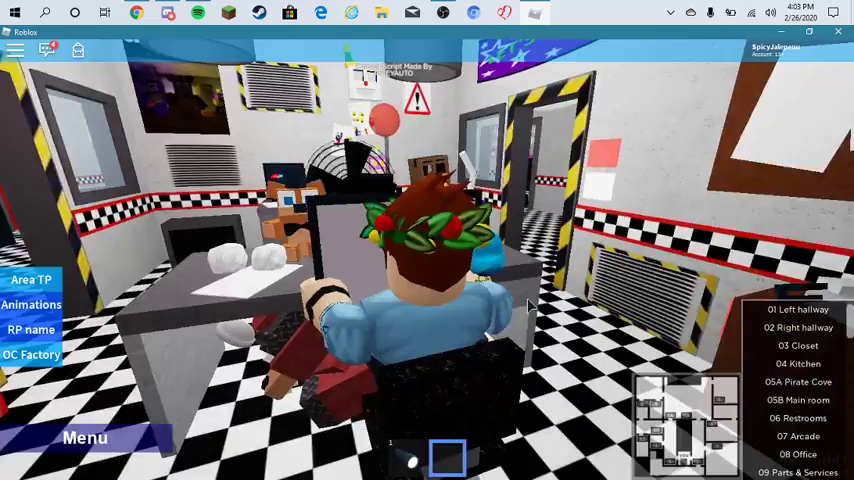
{"action": "scroll", "coordinate": [429, 268], "scroll_direction": "up", "scroll_amount": 3}
{"action": "key", "text": "2"}
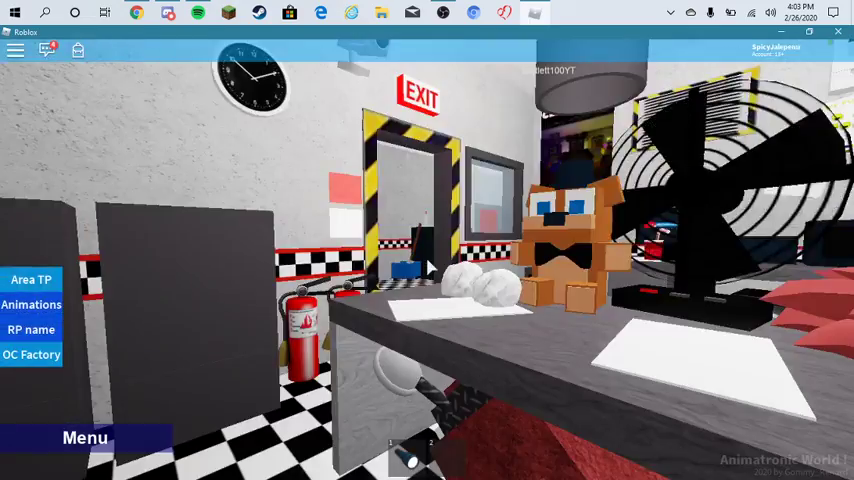
{"action": "scroll", "coordinate": [427, 240], "scroll_direction": "down", "scroll_amount": 1}
{"action": "scroll", "coordinate": [427, 240], "scroll_direction": "down", "scroll_amount": 5}
{"action": "scroll", "coordinate": [427, 240], "scroll_direction": "down", "scroll_amount": 3}
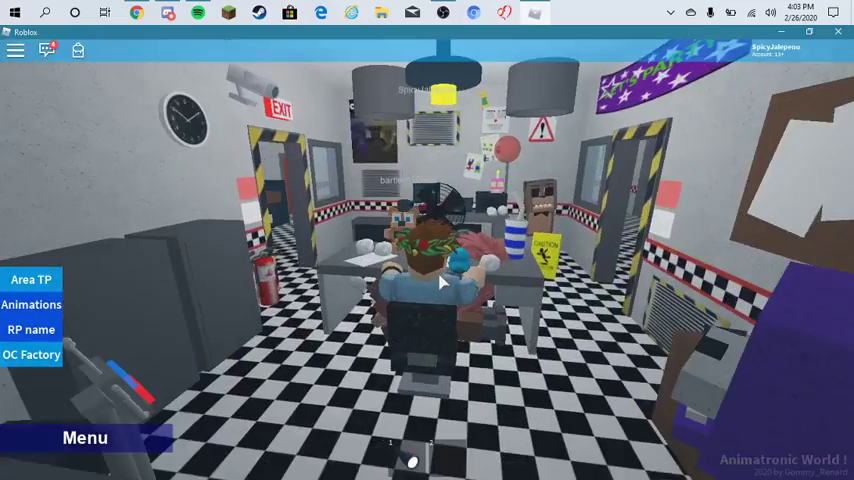
{"action": "scroll", "coordinate": [427, 240], "scroll_direction": "up", "scroll_amount": 3}
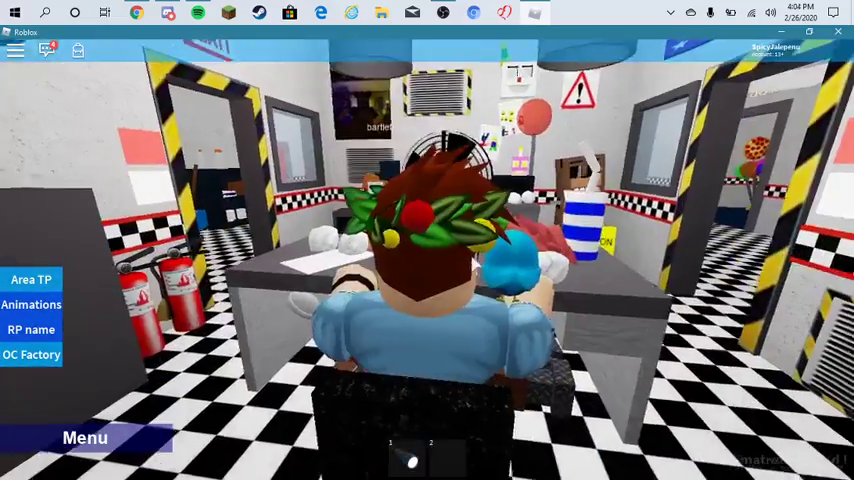
{"action": "key", "text": "a"}
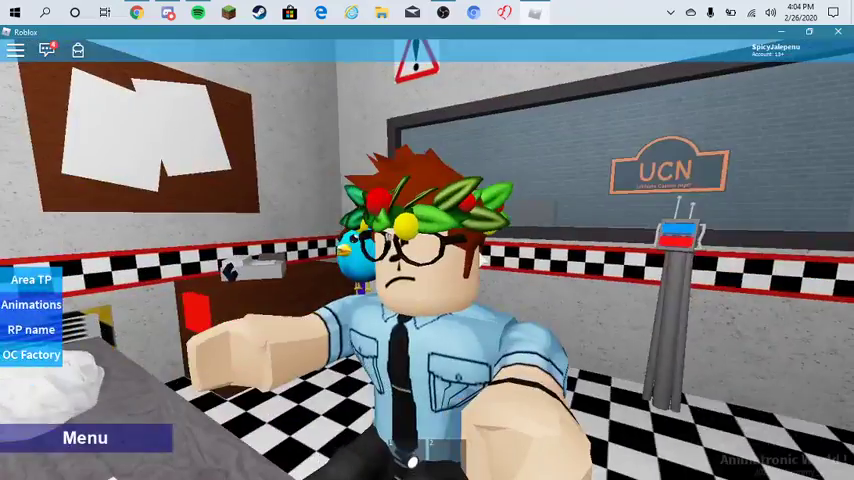
{"action": "key", "text": "Left"}
{"action": "key", "text": "Left"}
{"action": "key", "text": "Left"}
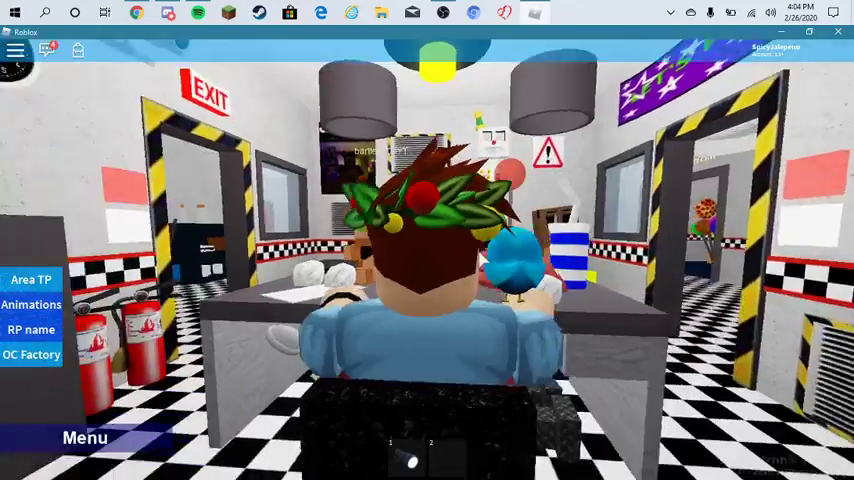
{"action": "key", "text": "Left"}
{"action": "key", "text": "Left"}
{"action": "key", "text": "Left"}
{"action": "key", "text": "Left"}
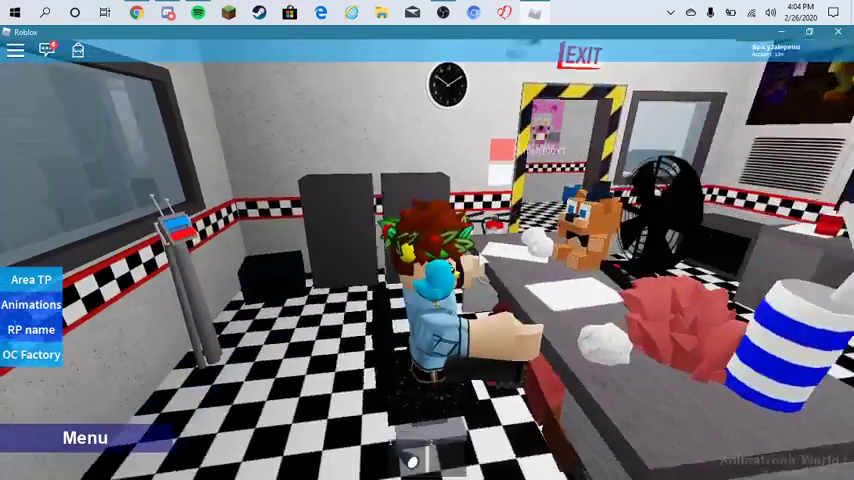
{"action": "key", "text": "Left"}
Step: Orbit past the desk, exit door and the avatar's face, then bring up the camera map
{"action": "key", "text": "Right"}
{"action": "key", "text": "Right"}
{"action": "key", "text": "Right"}
{"action": "key", "text": "Right"}
{"action": "key", "text": "Right"}
{"action": "key", "text": "Right"}
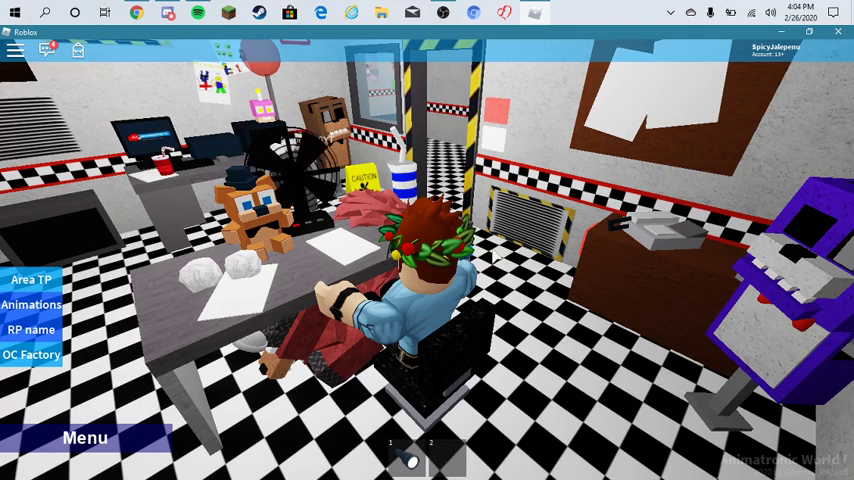
{"action": "key", "text": "Left"}
{"action": "key", "text": "Left"}
{"action": "key", "text": "Left"}
{"action": "key", "text": "Left"}
{"action": "key", "text": "Left"}
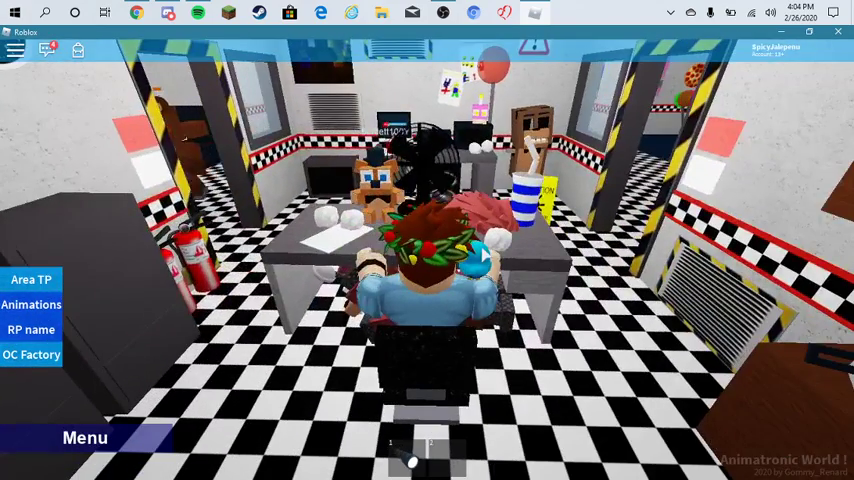
{"action": "key", "text": "Left"}
{"action": "key", "text": "Left"}
{"action": "key", "text": "Left"}
{"action": "key", "text": "Left"}
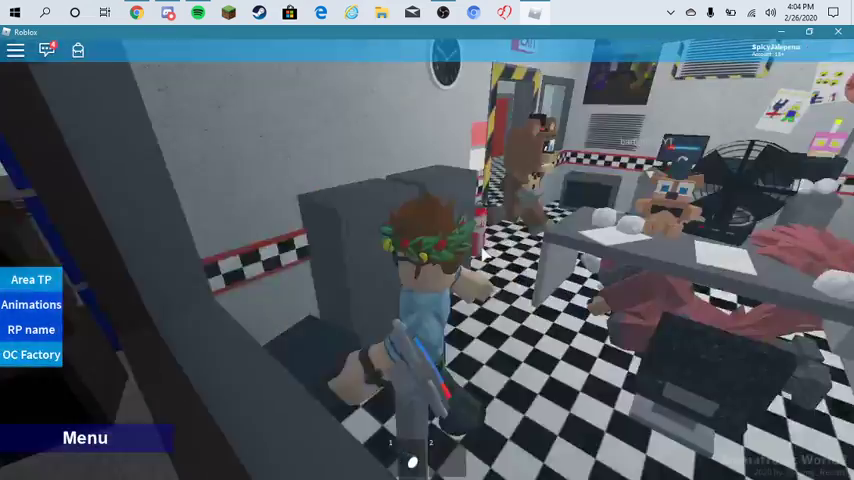
{"action": "scroll", "coordinate": [486, 253], "scroll_direction": "up", "scroll_amount": 5}
{"action": "scroll", "coordinate": [428, 267], "scroll_direction": "up", "scroll_amount": 3}
{"action": "key", "text": "Left"}
{"action": "key", "text": "Left"}
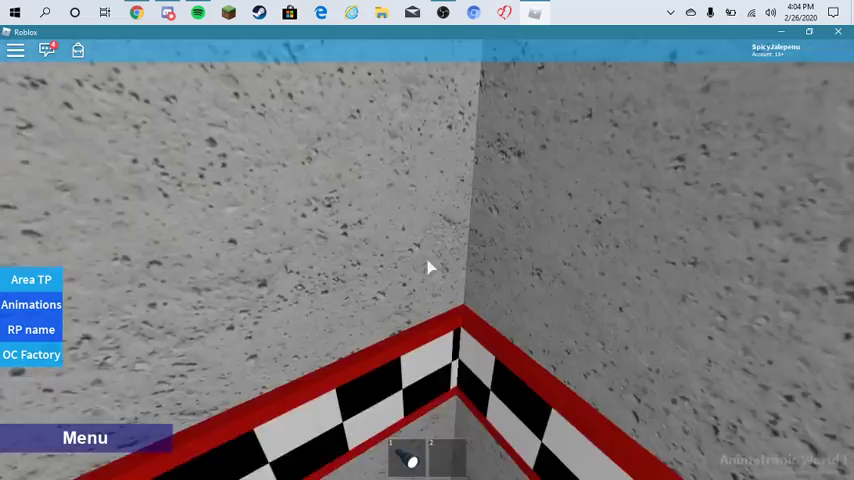
{"action": "scroll", "coordinate": [436, 280], "scroll_direction": "down", "scroll_amount": 5}
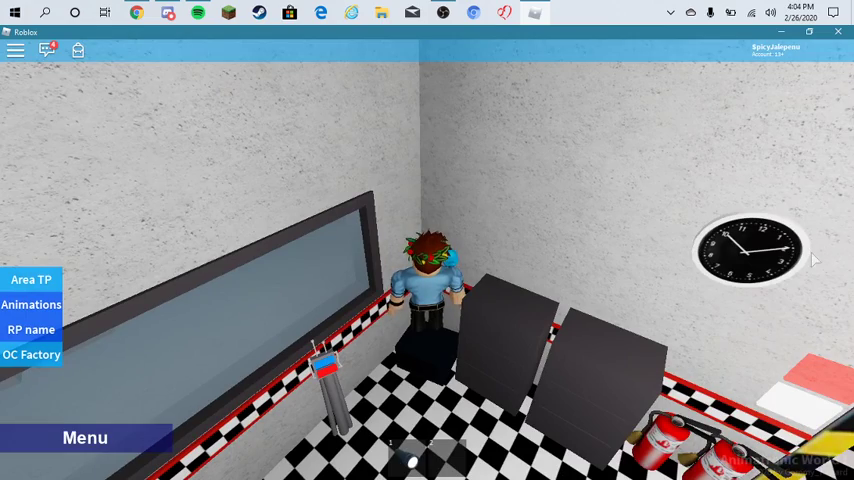
{"action": "key", "text": "Left"}
{"action": "key", "text": "Left"}
{"action": "key", "text": "Left"}
{"action": "key", "text": "Left"}
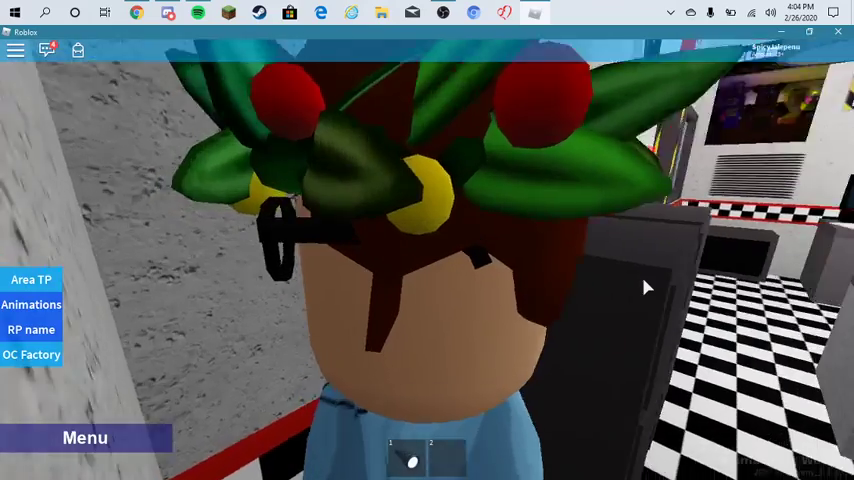
{"action": "key", "text": "Left"}
{"action": "key", "text": "Left"}
{"action": "key", "text": "Left"}
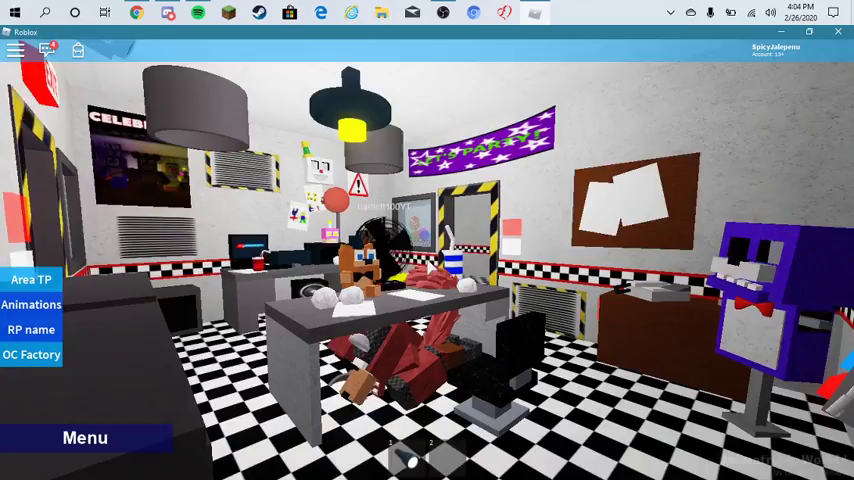
{"action": "key", "text": "Up"}
{"action": "key", "text": "Up"}
{"action": "key", "text": "2"}
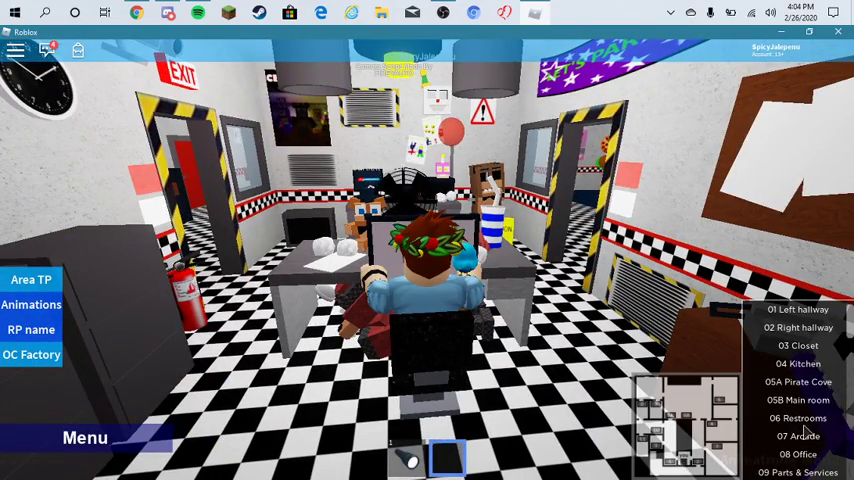
Step: View the Main room and Arcade feeds, where the Puppet stands at Prize Corner, then close cameras
{"action": "left_click", "coordinate": [823, 400]}
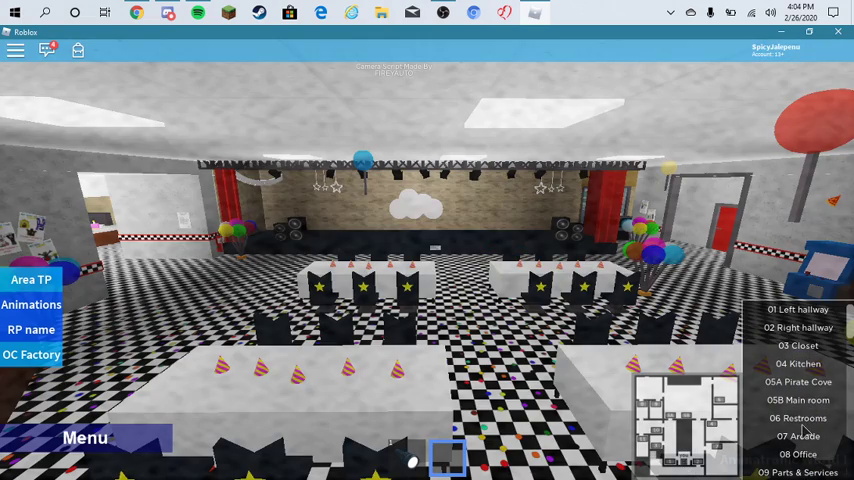
{"action": "left_click", "coordinate": [803, 436]}
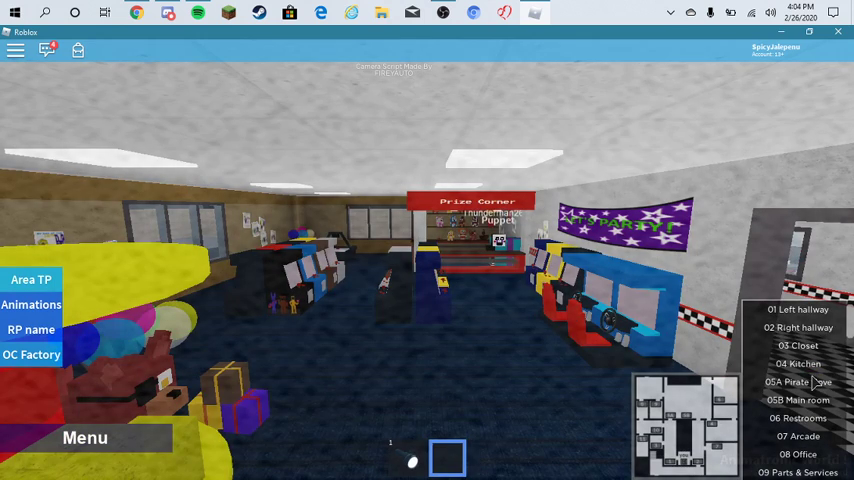
{"action": "key", "text": "2"}
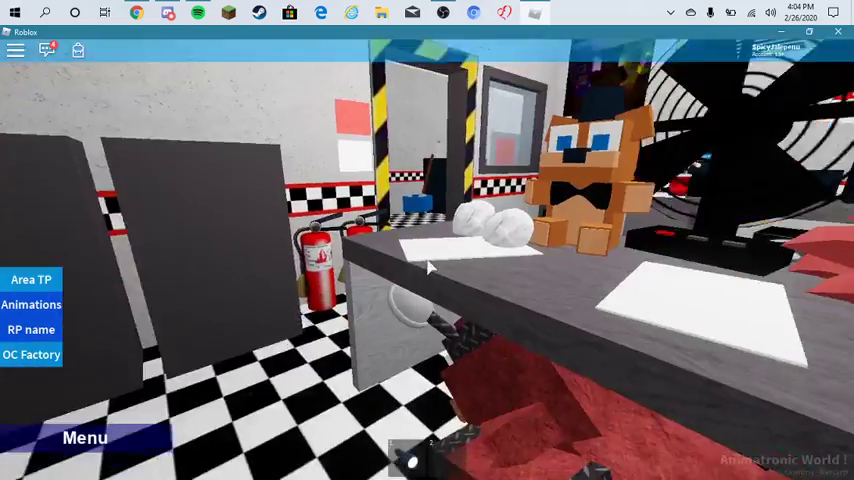
Step: Equip item 2, get up from the office chair and walk into the checkered hallway
{"action": "key", "text": "2"}
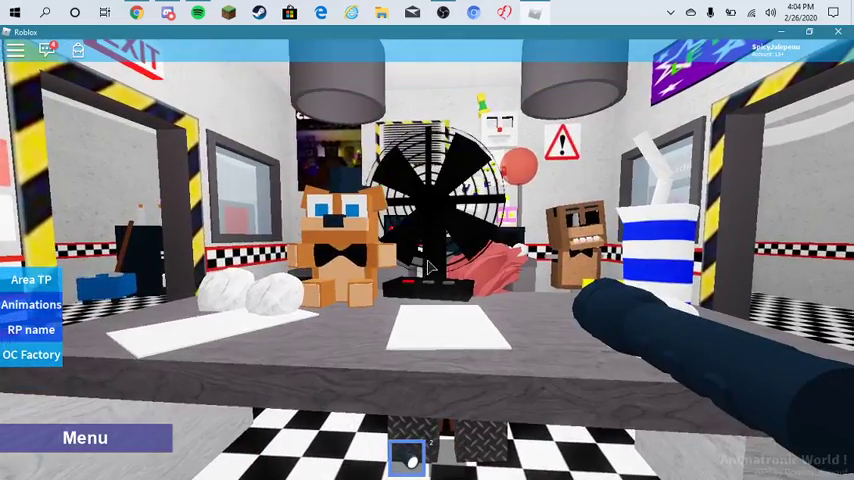
{"action": "scroll", "coordinate": [428, 266], "scroll_direction": "down", "scroll_amount": 3}
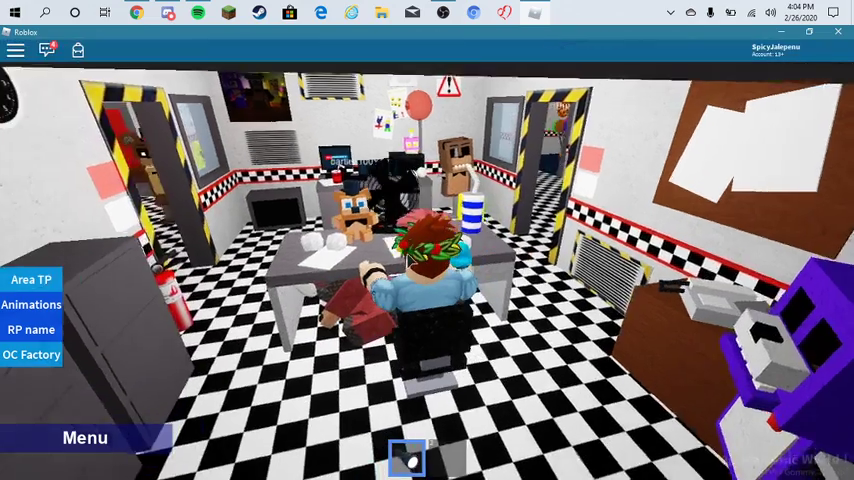
{"action": "scroll", "coordinate": [430, 268], "scroll_direction": "up", "scroll_amount": 5}
{"action": "scroll", "coordinate": [430, 268], "scroll_direction": "down", "scroll_amount": 3}
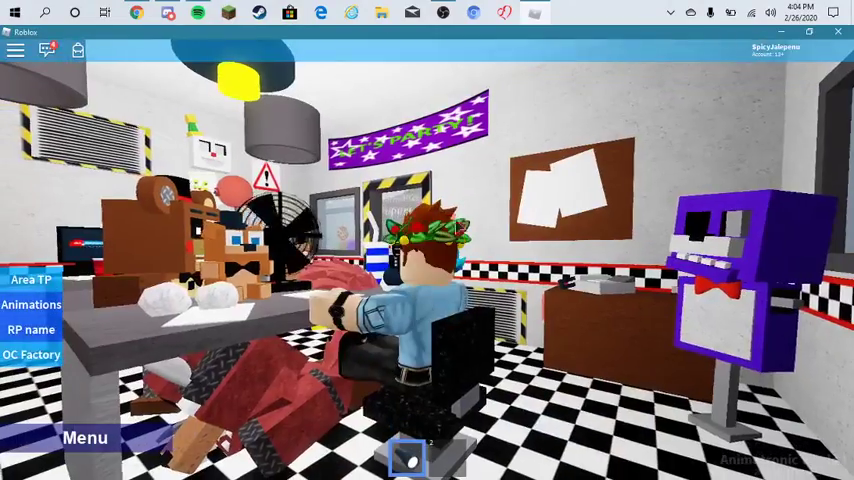
{"action": "key", "text": "space"}
{"action": "key", "text": "w"}
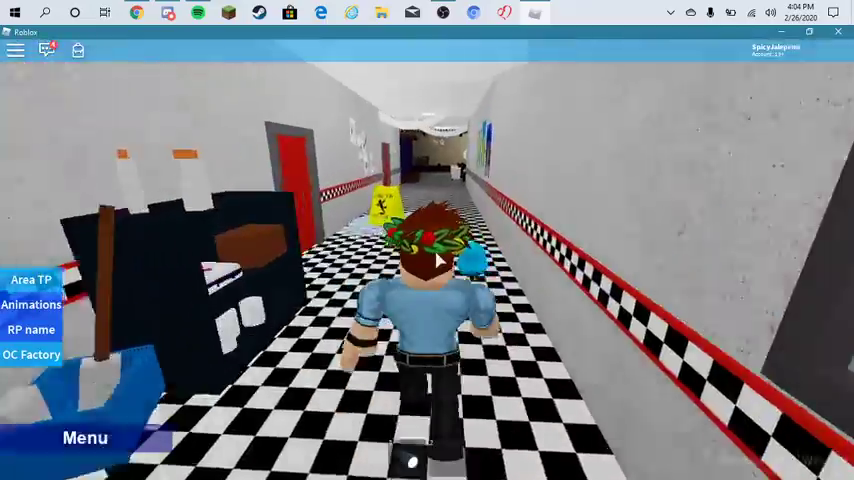
{"action": "scroll", "coordinate": [437, 261], "scroll_direction": "up", "scroll_amount": 3}
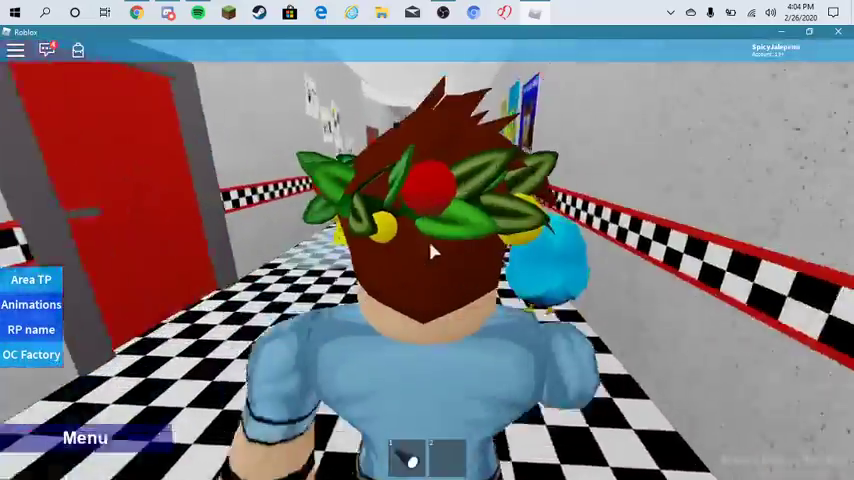
{"action": "scroll", "coordinate": [430, 266], "scroll_direction": "up", "scroll_amount": 2}
Step: Walk down the checkered hallway, through the party room and out the EXIT doors
{"action": "key", "text": "w"}
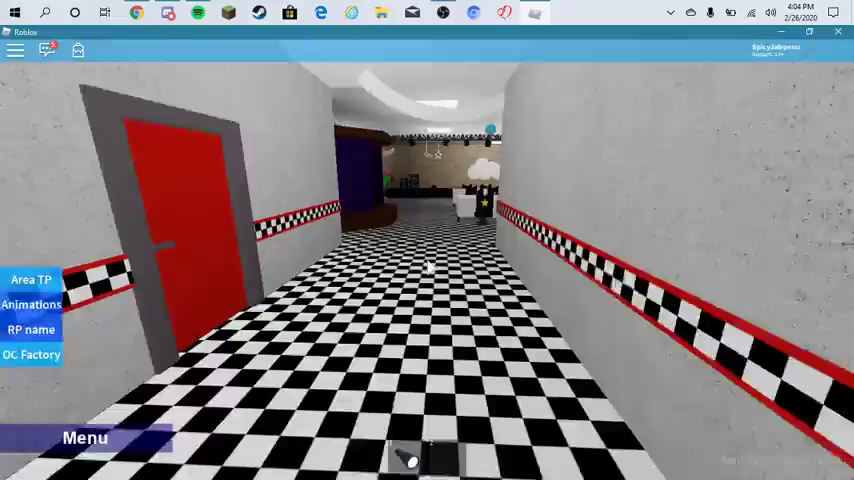
{"action": "scroll", "coordinate": [429, 265], "scroll_direction": "down", "scroll_amount": 5}
{"action": "key", "text": "w"}
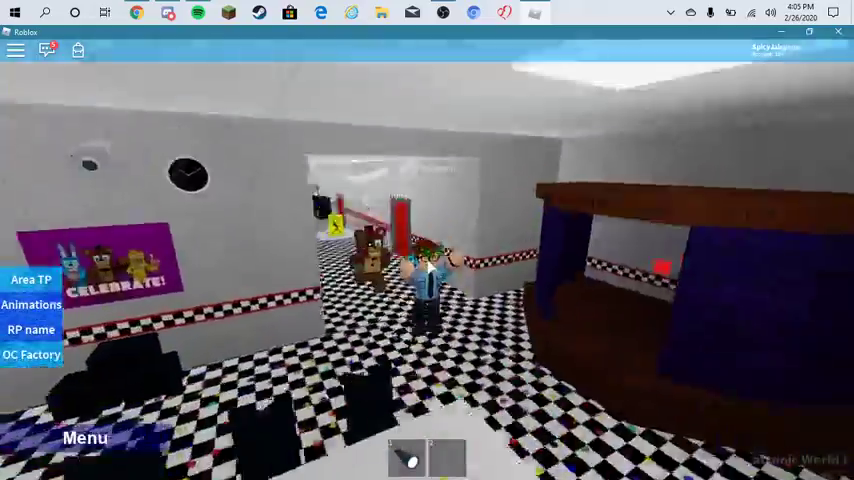
{"action": "key", "text": "w"}
{"action": "scroll", "coordinate": [430, 265], "scroll_direction": "up", "scroll_amount": 3}
{"action": "scroll", "coordinate": [430, 265], "scroll_direction": "up", "scroll_amount": 3}
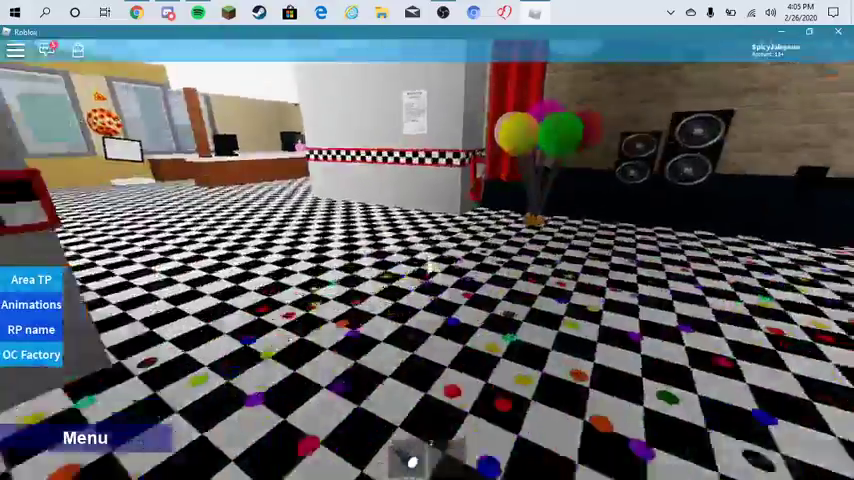
{"action": "key", "text": "w"}
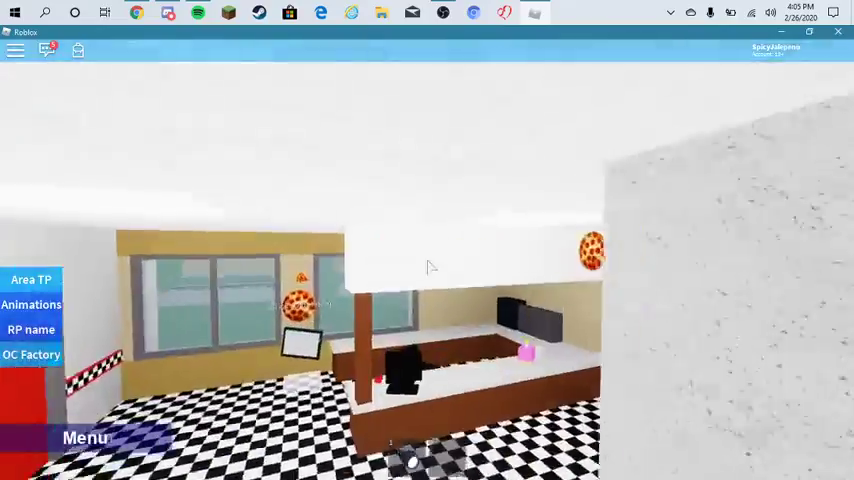
{"action": "key", "text": "w"}
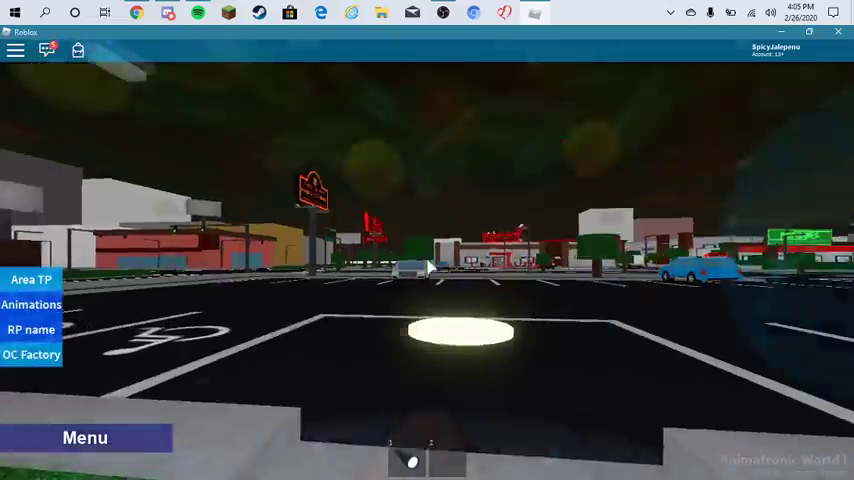
{"action": "scroll", "coordinate": [430, 267], "scroll_direction": "down", "scroll_amount": 3}
Step: Cross the parking lot through the UCN doorway and look around the lobby hall
{"action": "key", "text": "w"}
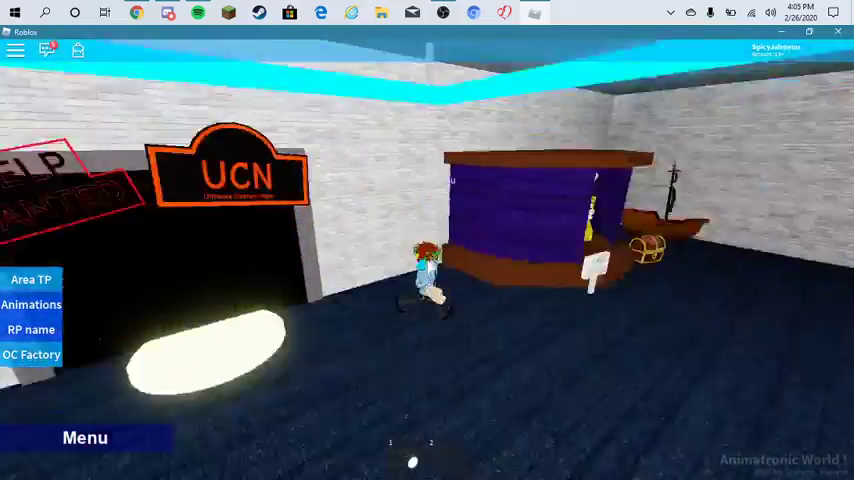
{"action": "key", "text": "w"}
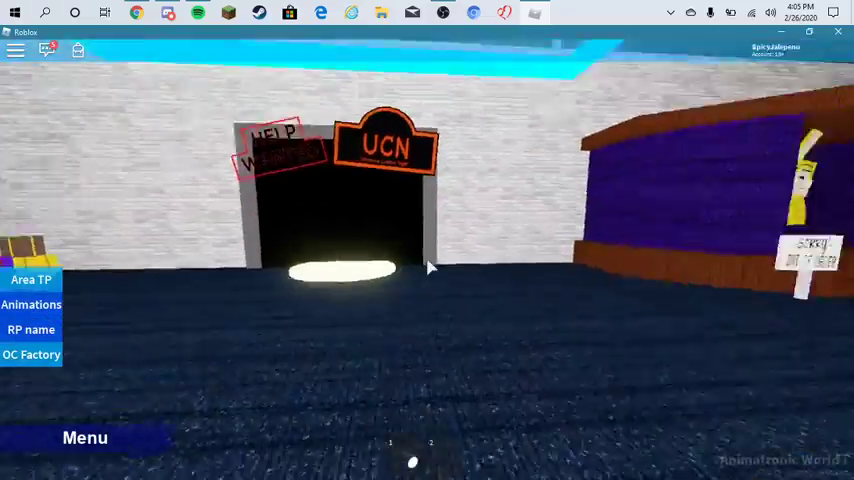
{"action": "key", "text": "s"}
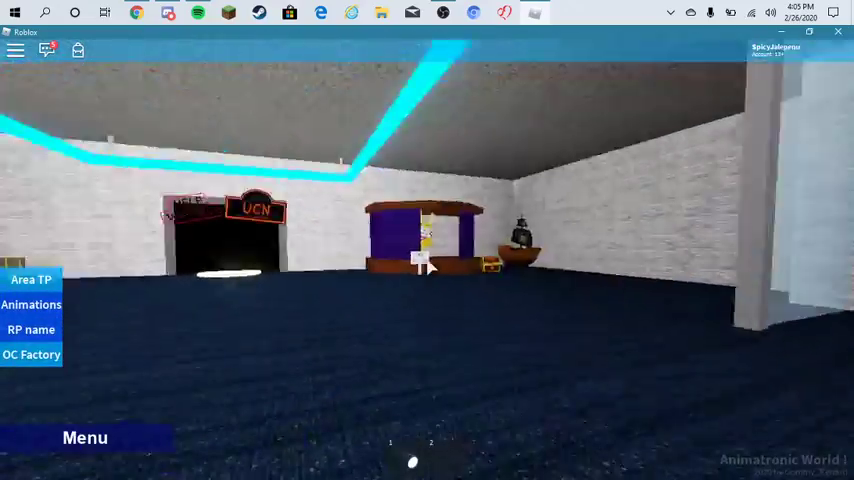
{"action": "key", "text": "w"}
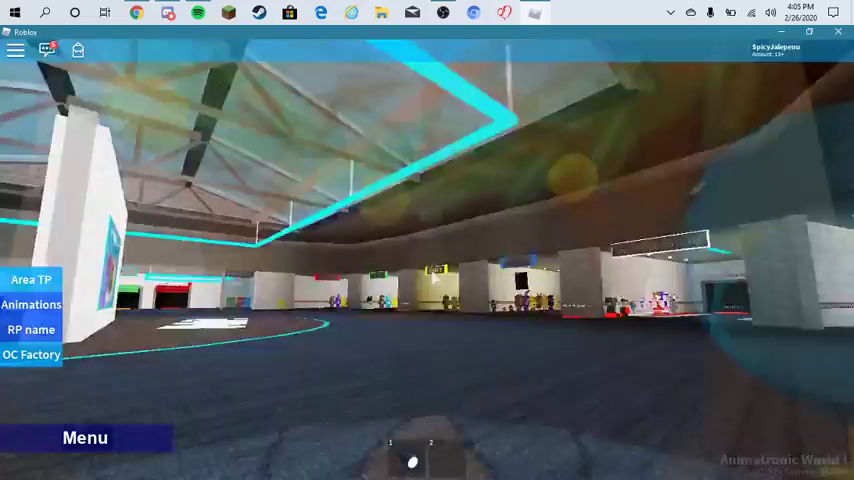
{"action": "scroll", "coordinate": [428, 267], "scroll_direction": "down", "scroll_amount": 3}
{"action": "key", "text": "w"}
Step: Walk down the Sister Location corridor and step onto the Main entrance red pad
{"action": "key", "text": "Left"}
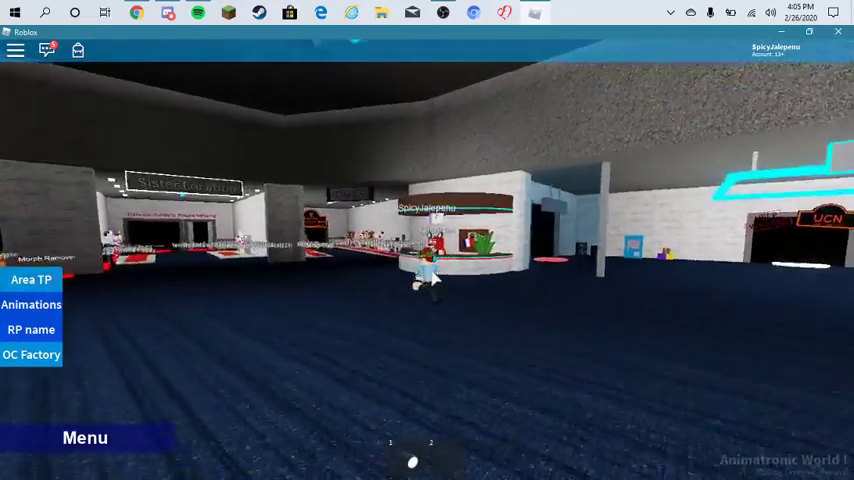
{"action": "key", "text": "w"}
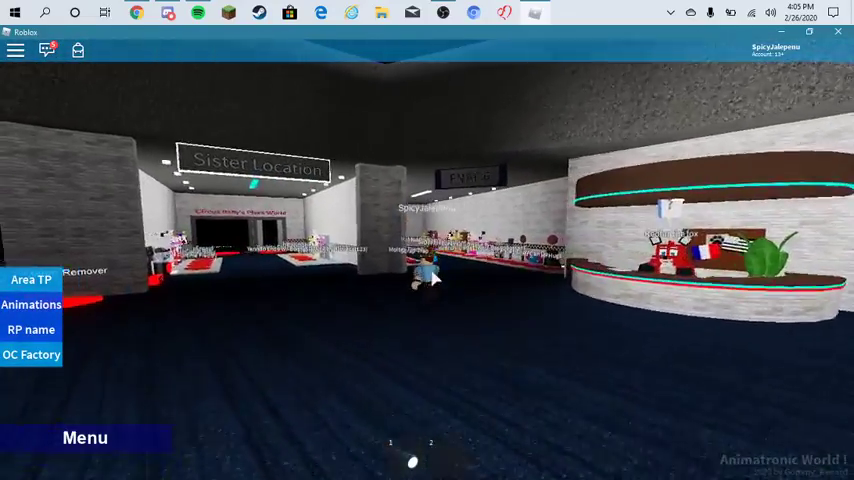
{"action": "scroll", "coordinate": [430, 272], "scroll_direction": "up", "scroll_amount": 3}
{"action": "key", "text": "w"}
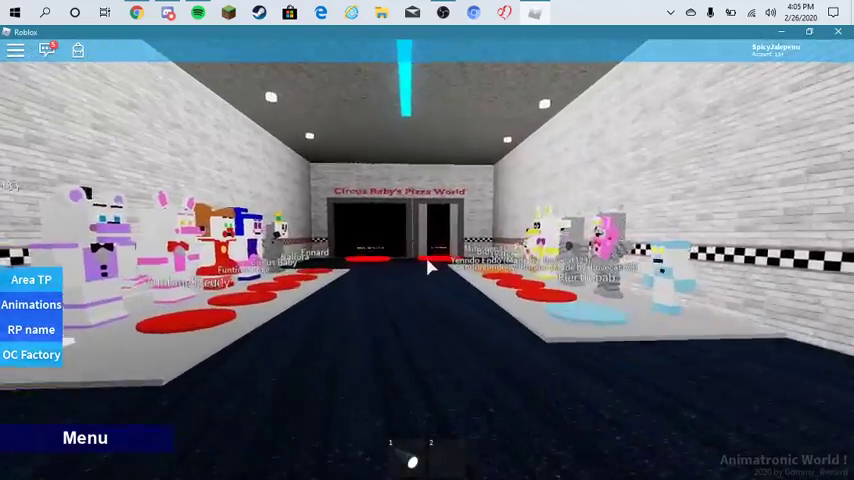
{"action": "key", "text": "w"}
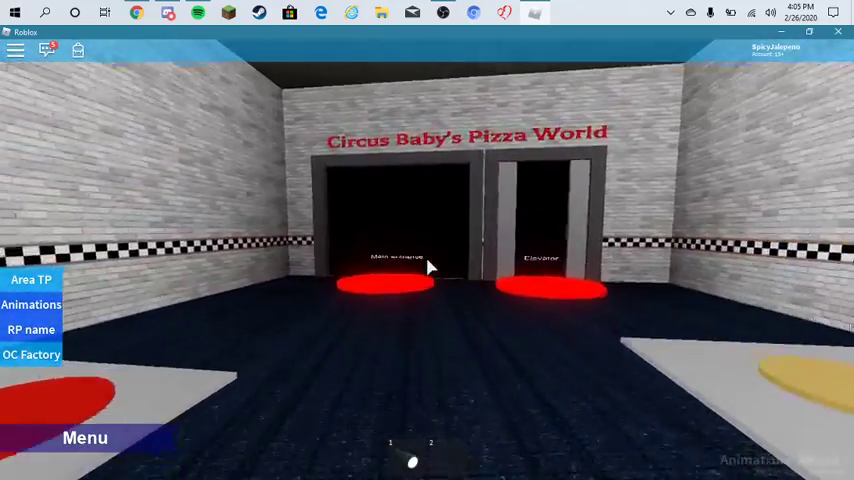
{"action": "scroll", "coordinate": [430, 268], "scroll_direction": "down", "scroll_amount": 3}
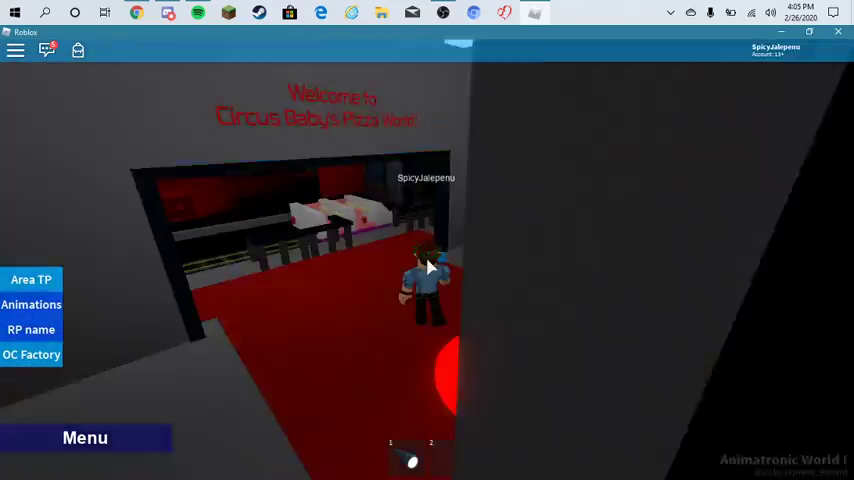
Step: Walk through the dark party room and down the checkered corridor
{"action": "key", "text": "w"}
{"action": "key", "text": "w"}
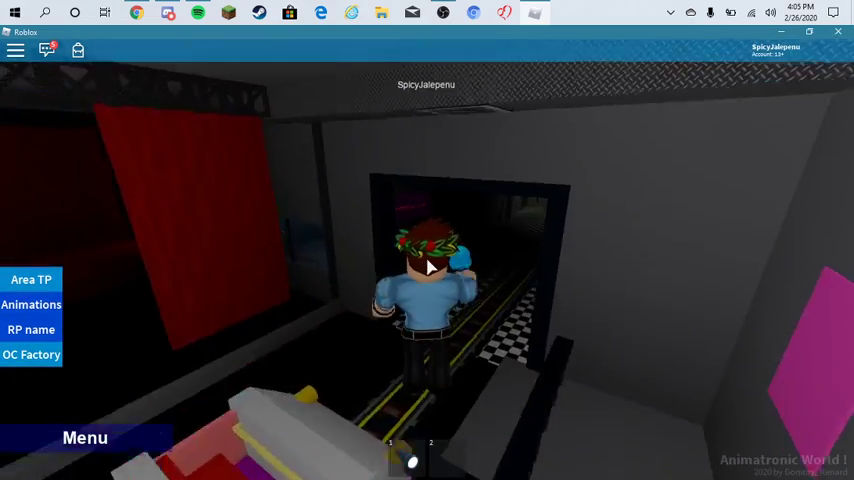
{"action": "key", "text": "w"}
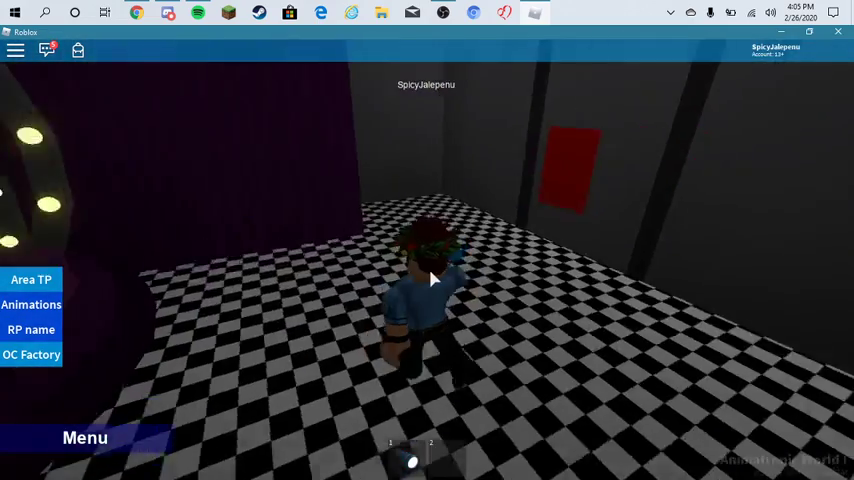
{"action": "key", "text": "w"}
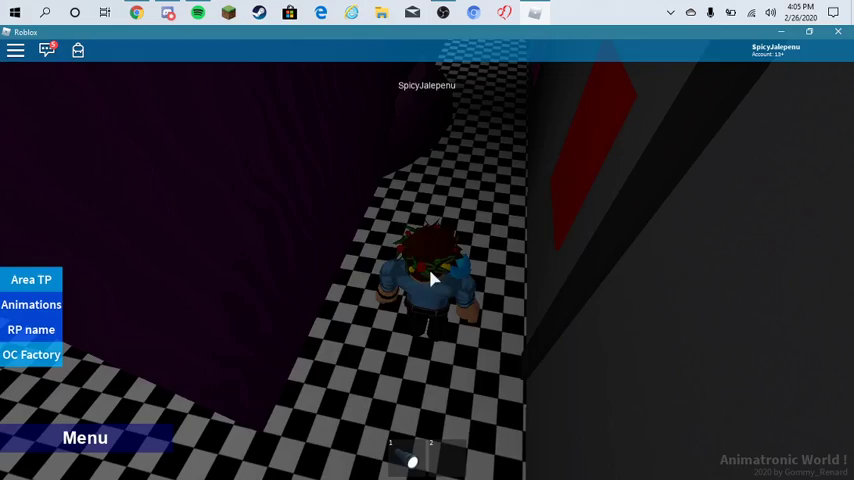
{"action": "scroll", "coordinate": [455, 281], "scroll_direction": "up", "scroll_amount": 5}
{"action": "key", "text": "w"}
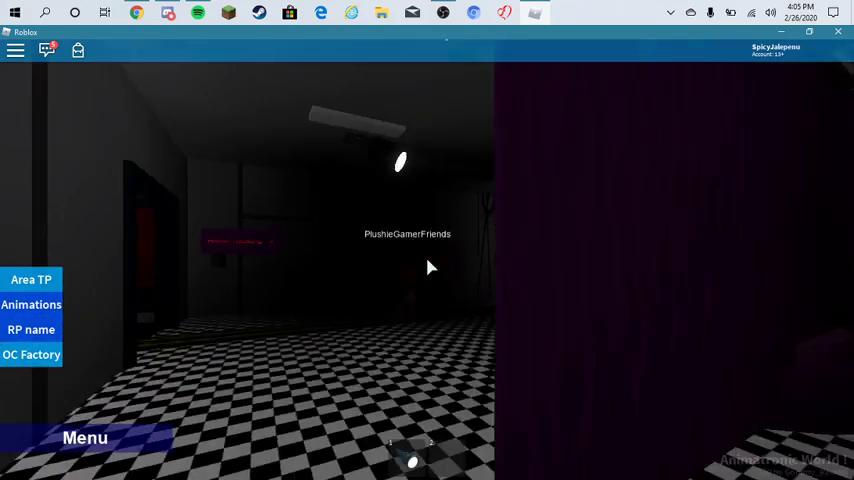
{"action": "scroll", "coordinate": [430, 267], "scroll_direction": "down", "scroll_amount": 5}
{"action": "key", "text": "w"}
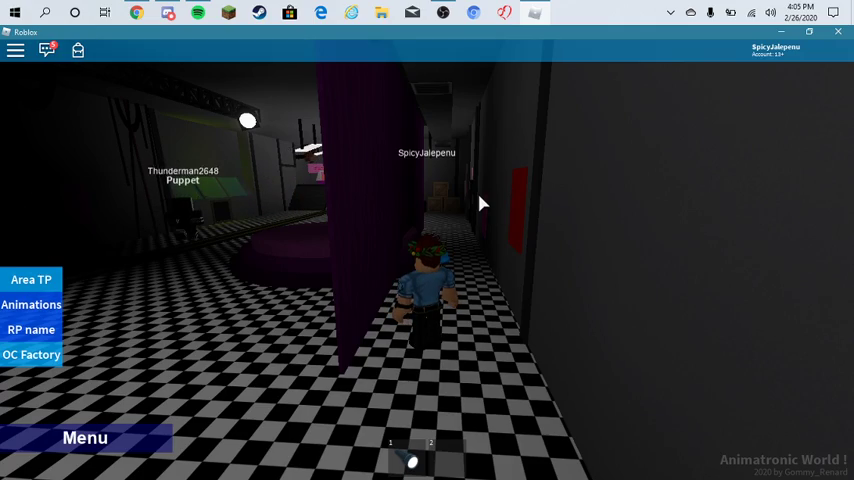
Step: Run through the dark room past the ride cart to the lit stage arch
{"action": "key", "text": "a"}
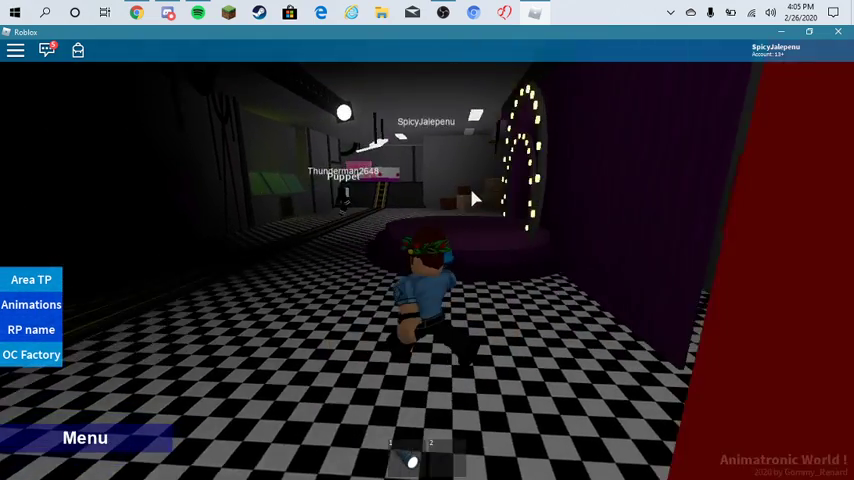
{"action": "key", "text": "w"}
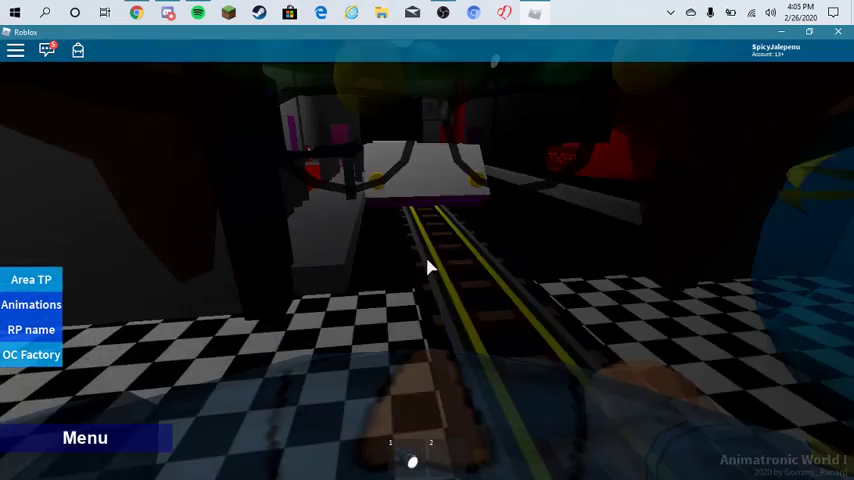
{"action": "scroll", "coordinate": [428, 267], "scroll_direction": "up", "scroll_amount": 5}
{"action": "key", "text": "d"}
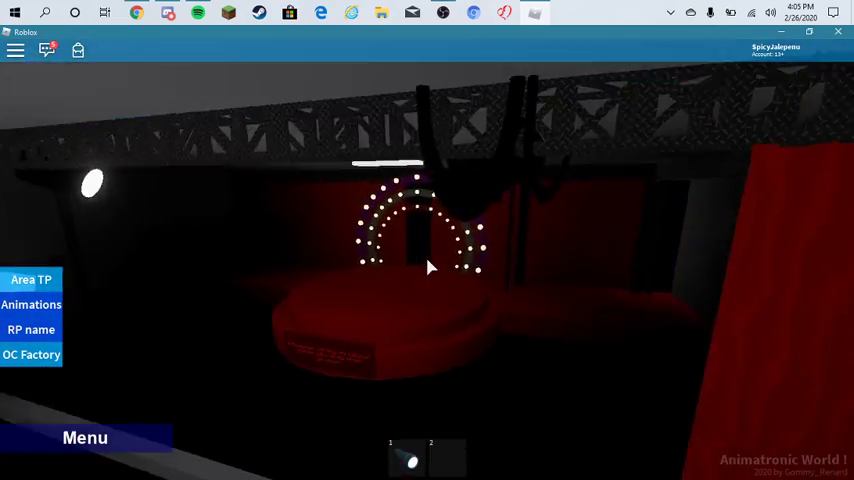
{"action": "key", "text": "w"}
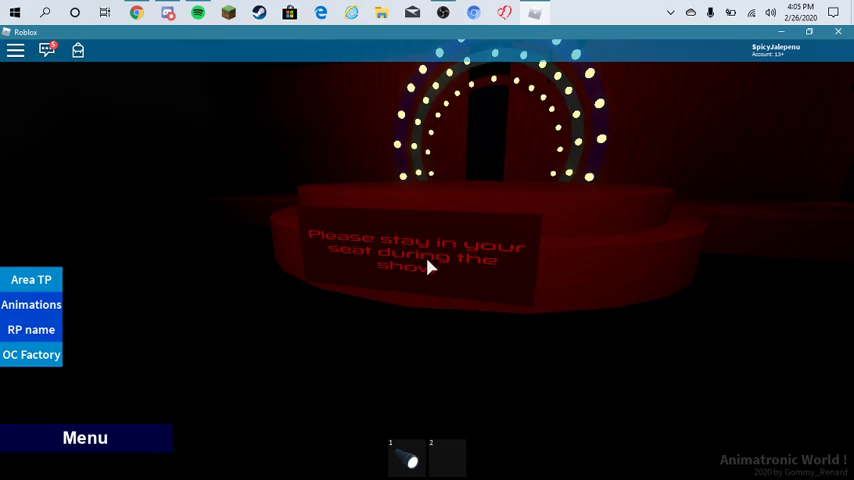
{"action": "scroll", "coordinate": [428, 267], "scroll_direction": "down", "scroll_amount": 5}
Step: Leave the stage, look around it, and head past the ride car toward the red doorway
{"action": "key", "text": "w"}
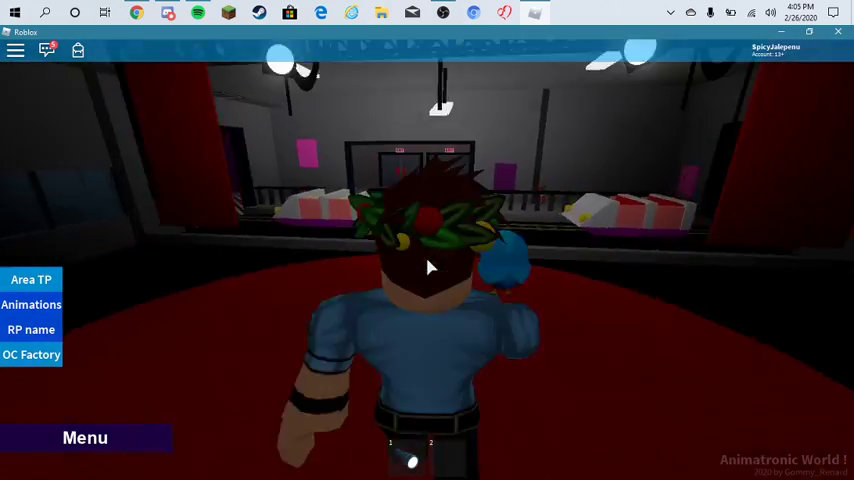
{"action": "scroll", "coordinate": [428, 267], "scroll_direction": "up", "scroll_amount": 5}
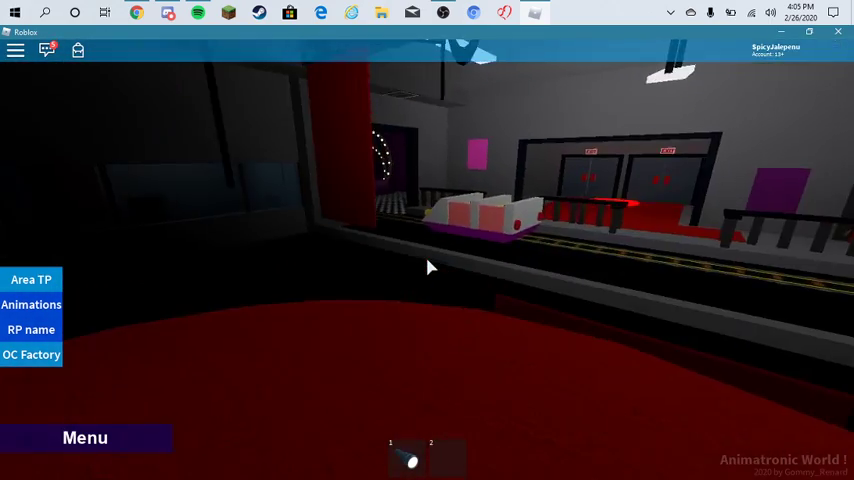
{"action": "key", "text": "Left"}
{"action": "key", "text": "Left"}
{"action": "key", "text": "w"}
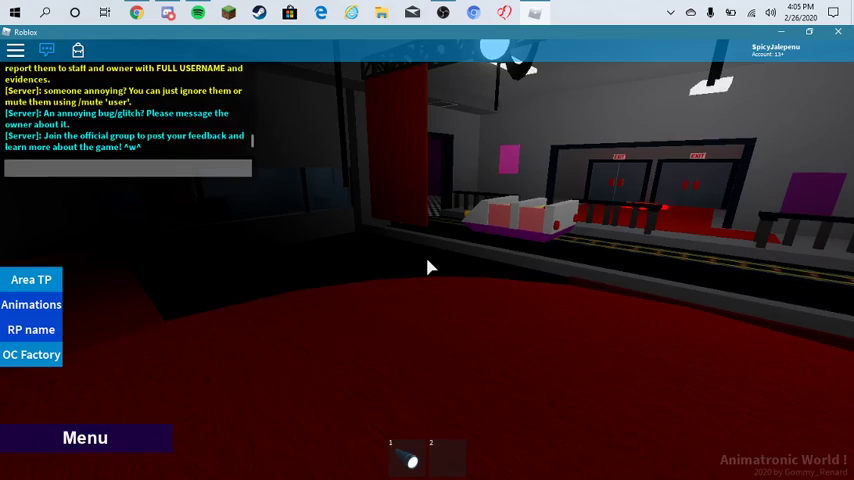
{"action": "key", "text": "Left"}
{"action": "key", "text": "Left"}
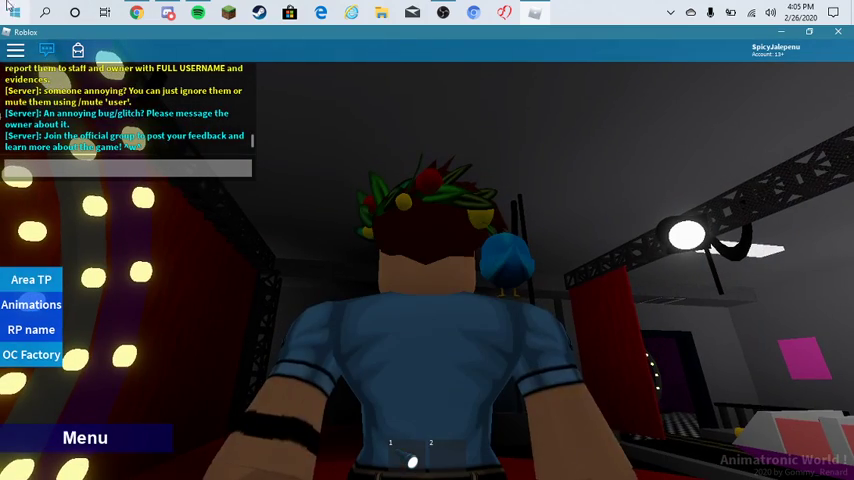
{"action": "scroll", "coordinate": [427, 267], "scroll_direction": "up", "scroll_amount": 5}
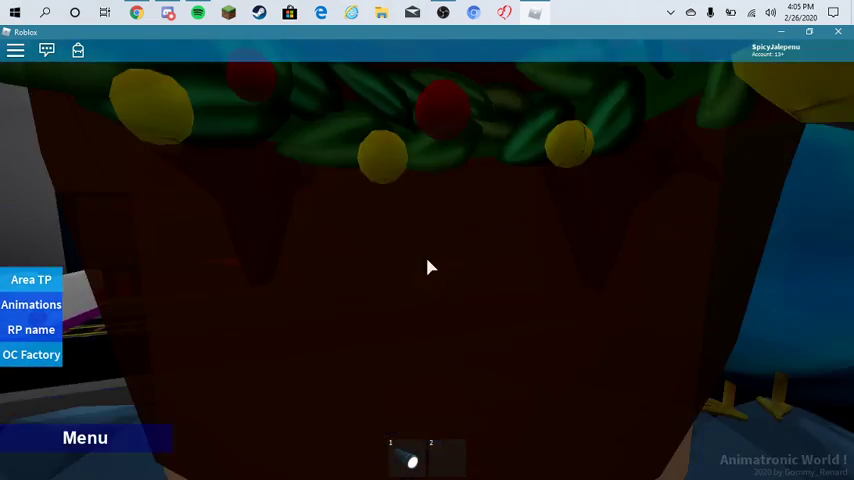
{"action": "key", "text": "w"}
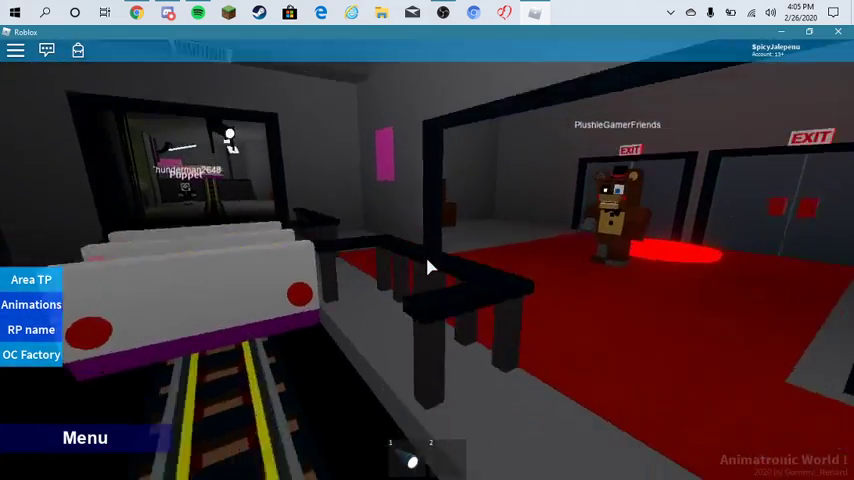
Step: Go through the EXIT doors and the animatronic display corridor back to the lobby players
{"action": "key", "text": "w"}
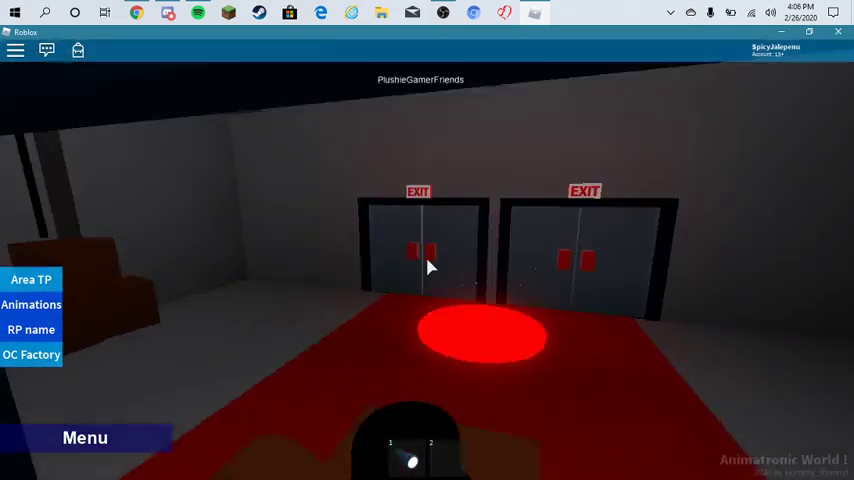
{"action": "key", "text": "w"}
{"action": "scroll", "coordinate": [430, 272], "scroll_direction": "down", "scroll_amount": 3}
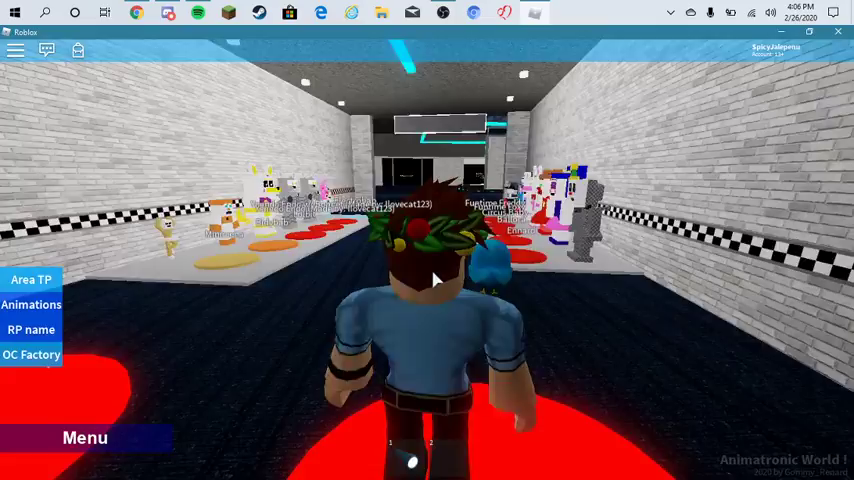
{"action": "key", "text": "w"}
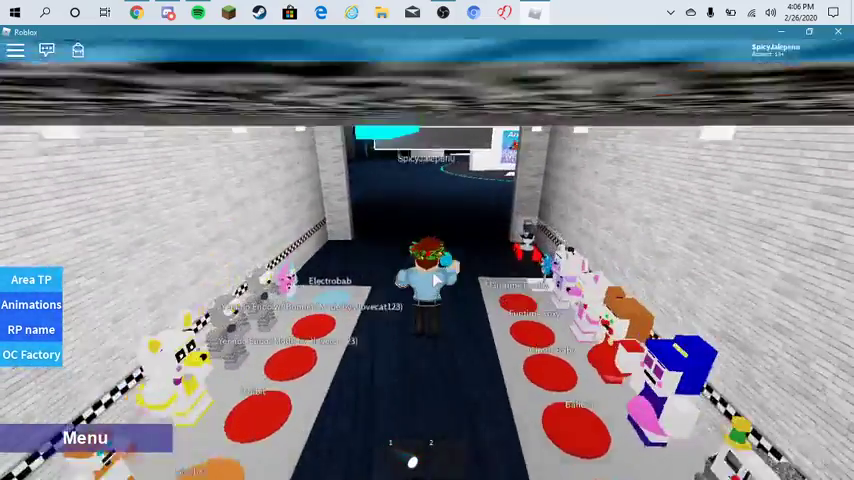
{"action": "key", "text": "w"}
{"action": "scroll", "coordinate": [430, 267], "scroll_direction": "up", "scroll_amount": 3}
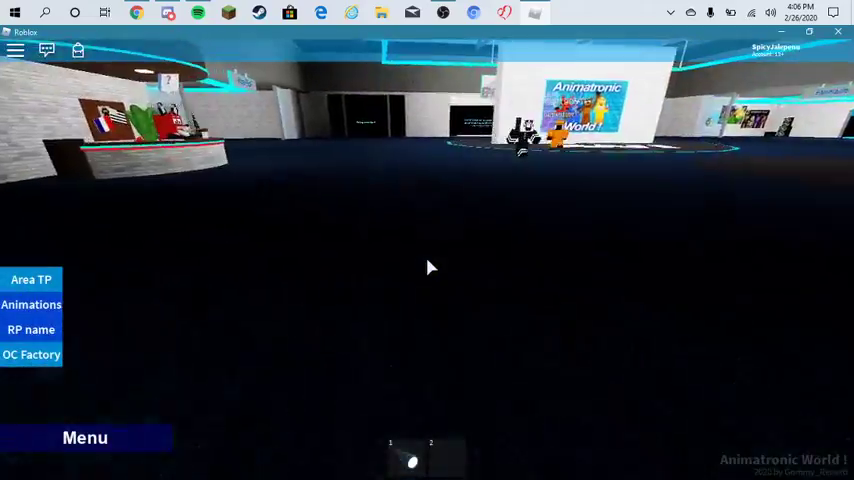
{"action": "scroll", "coordinate": [428, 267], "scroll_direction": "up", "scroll_amount": 3}
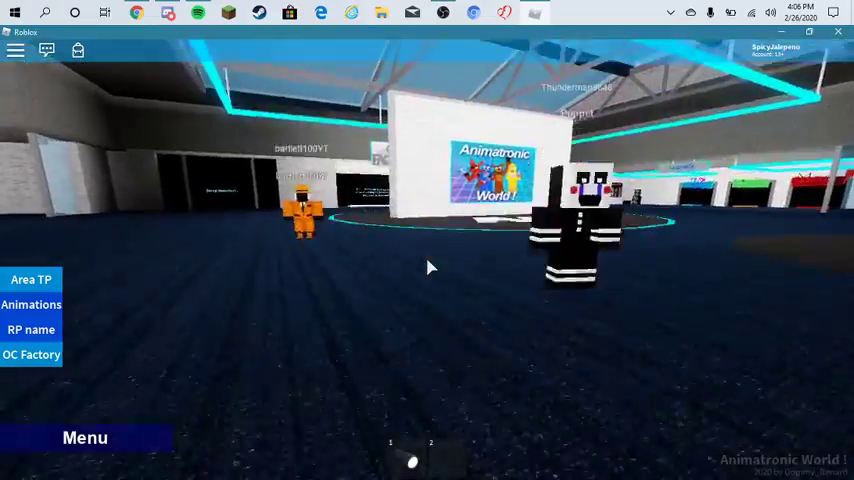
{"action": "scroll", "coordinate": [428, 267], "scroll_direction": "up", "scroll_amount": 3}
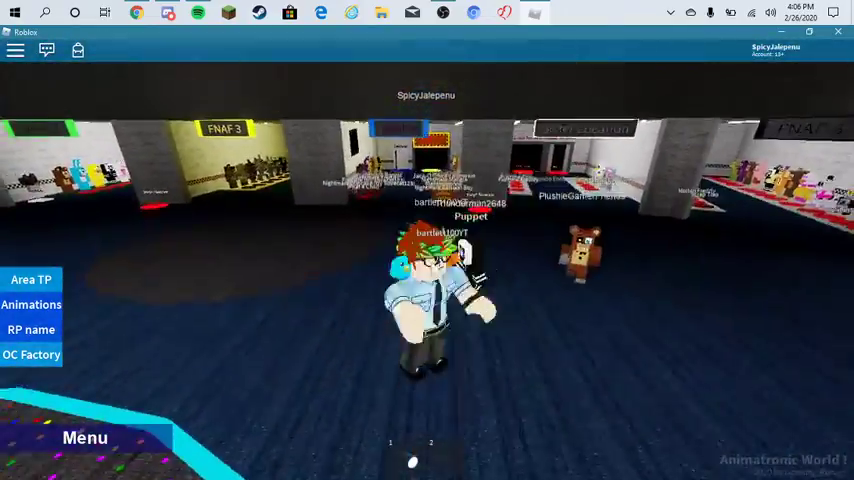
{"action": "key", "text": "w"}
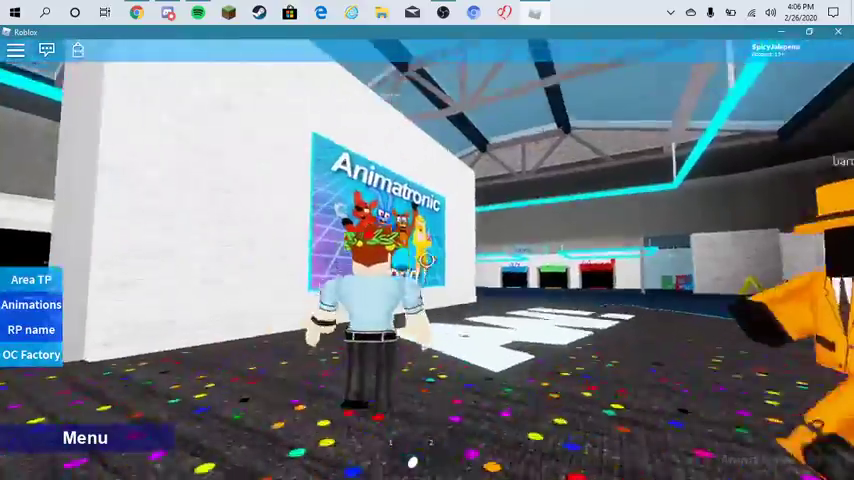
{"action": "key", "text": "w"}
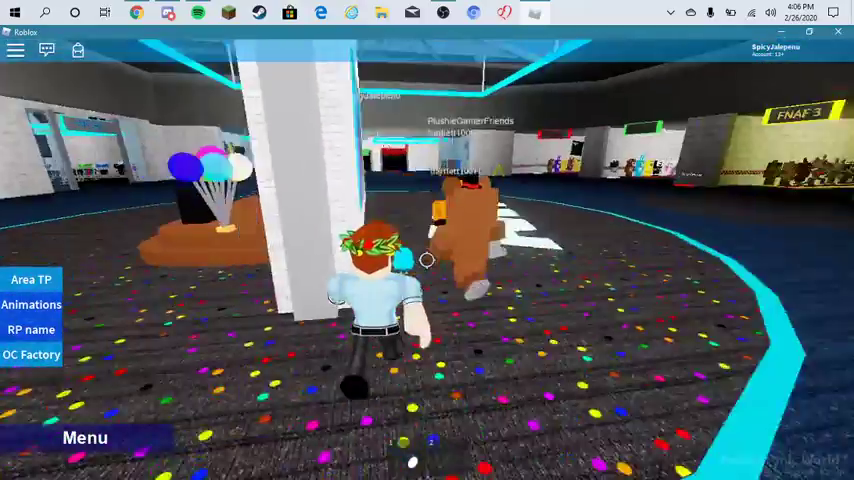
{"action": "key", "text": "w"}
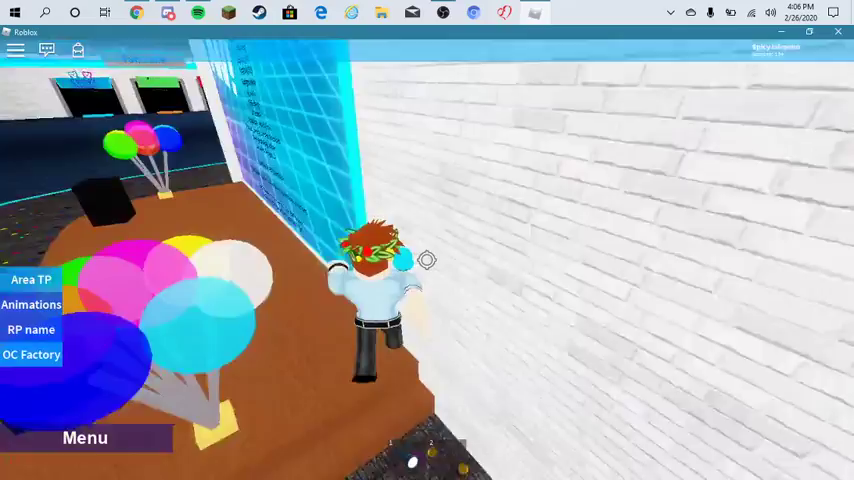
Step: Climb the overlooking walkway and roof truss, then drop onto the round stage
{"action": "key", "text": "w"}
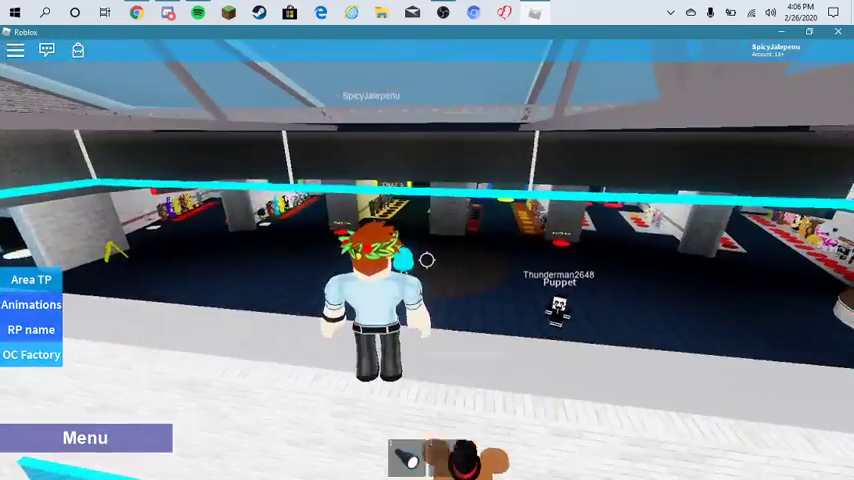
{"action": "key", "text": "w"}
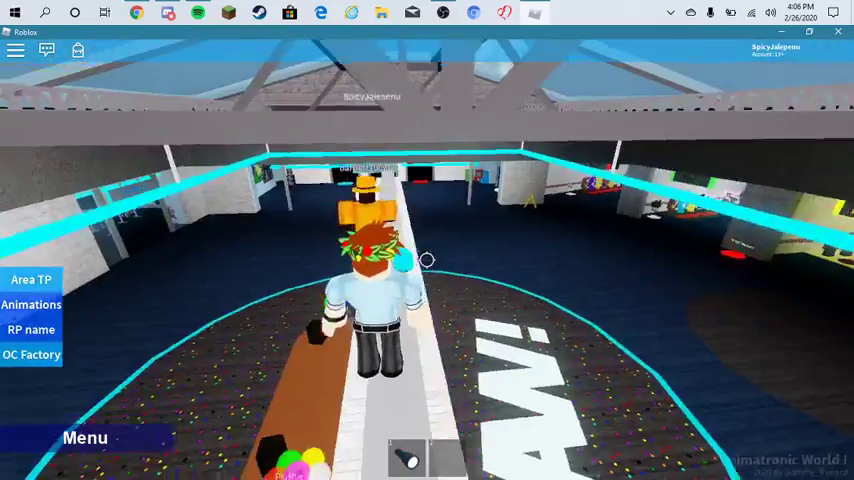
{"action": "key", "text": "w"}
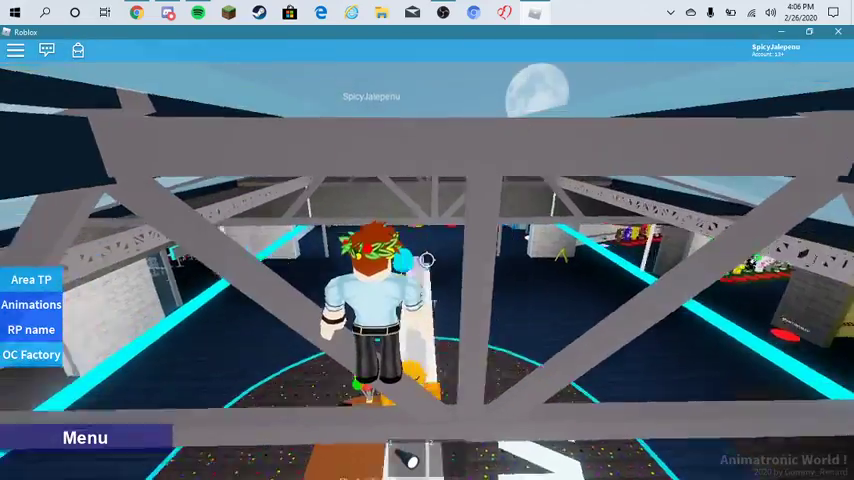
{"action": "key", "text": "w"}
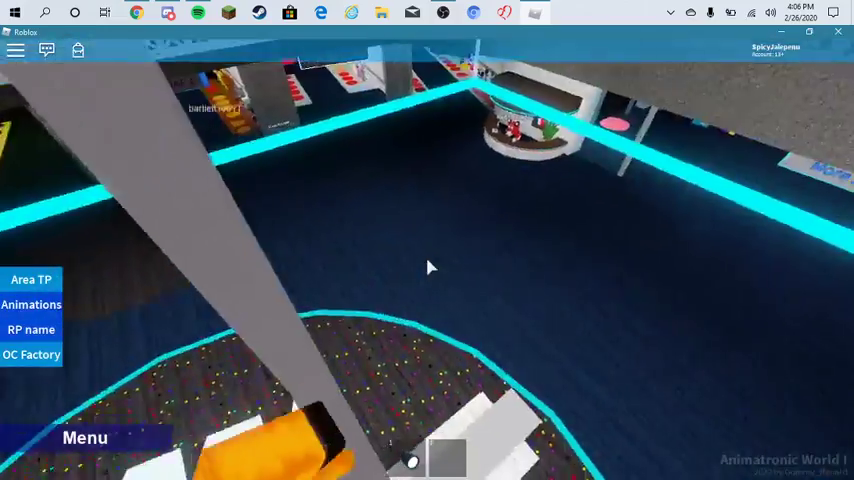
{"action": "key", "text": "w"}
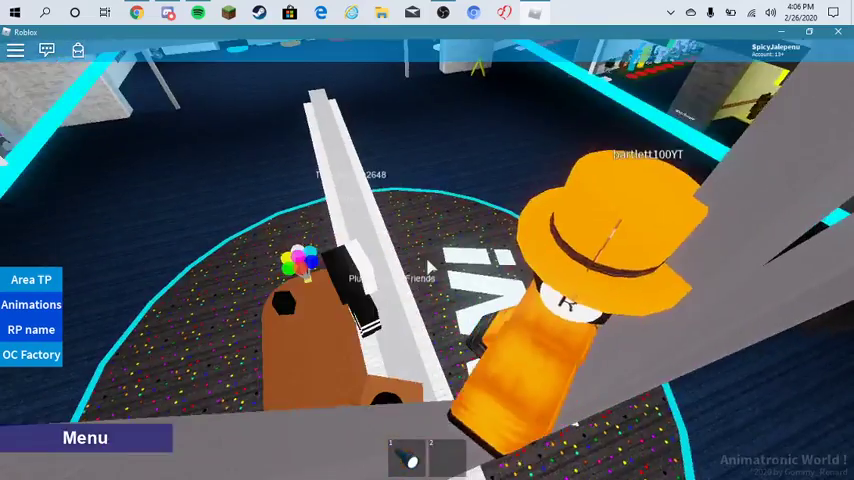
Step: Rejoin the other players on the floor and bring the OBS window over the game
{"action": "key", "text": "w"}
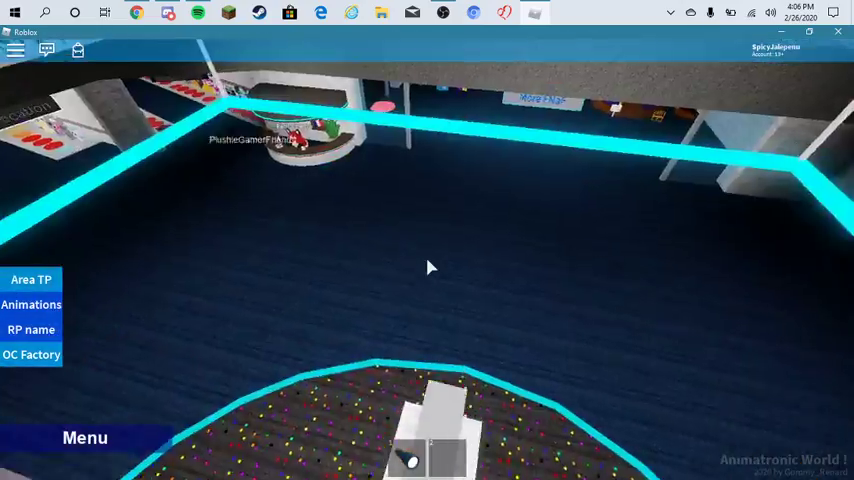
{"action": "key", "text": "w"}
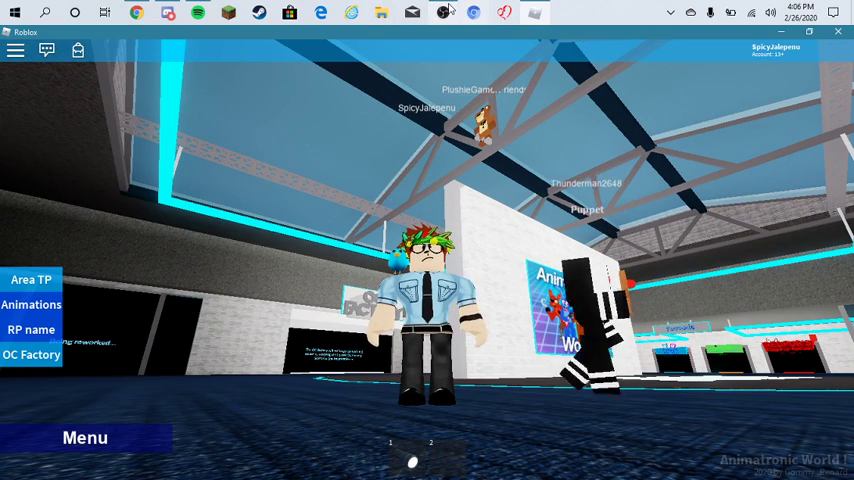
{"action": "left_click", "coordinate": [443, 12]}
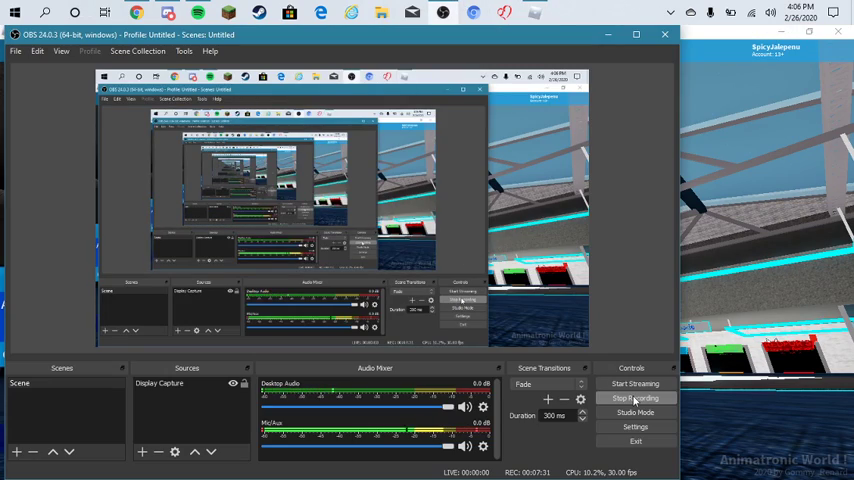